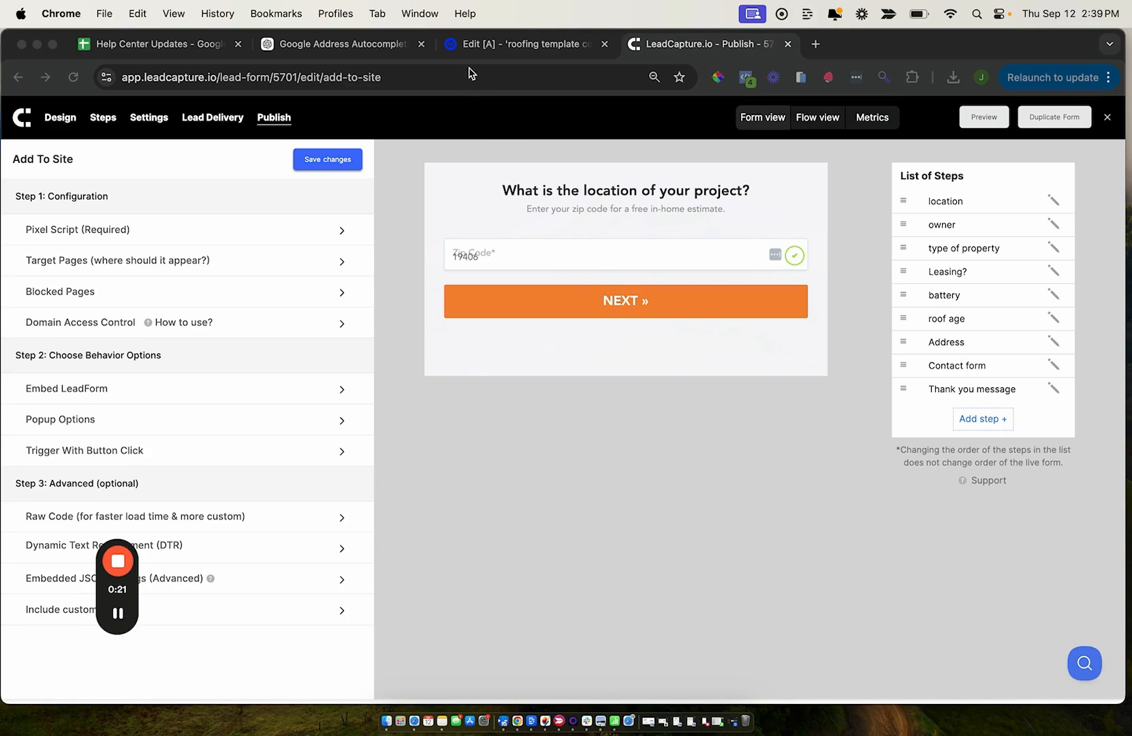
Switch to the Unbounce page and place a custom HTML element in the white area under the "Get a Free Quote" heading
click(494, 53)
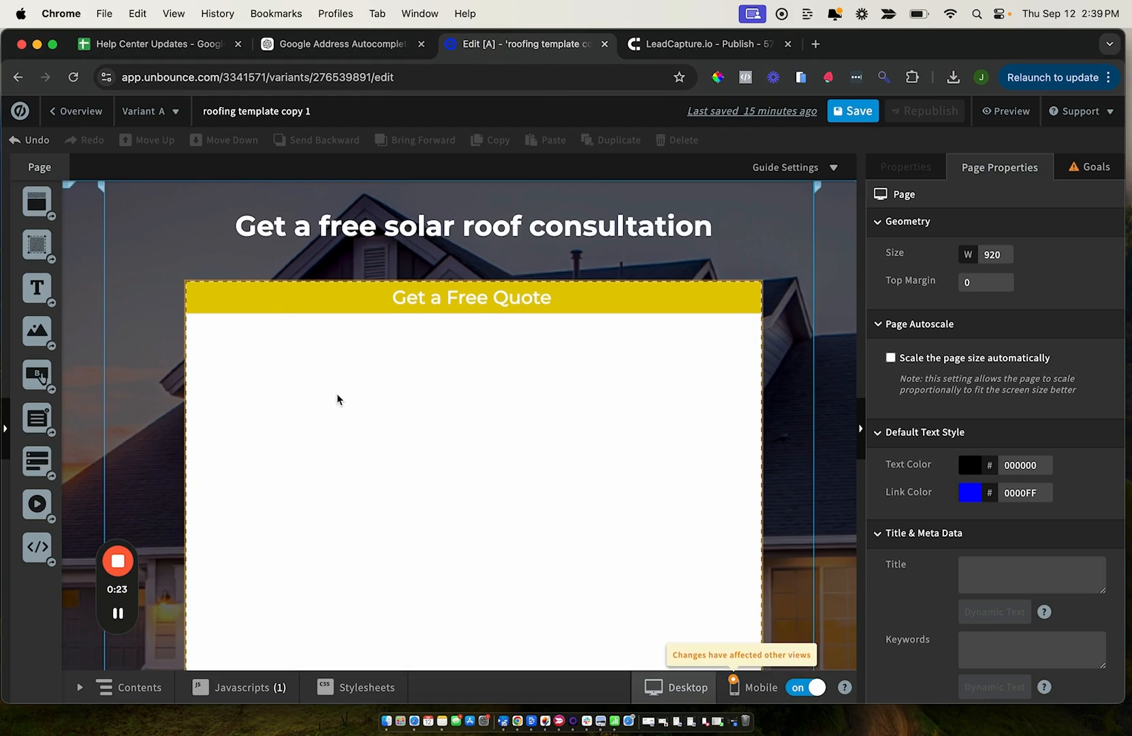
scroll(338, 398, down, 1)
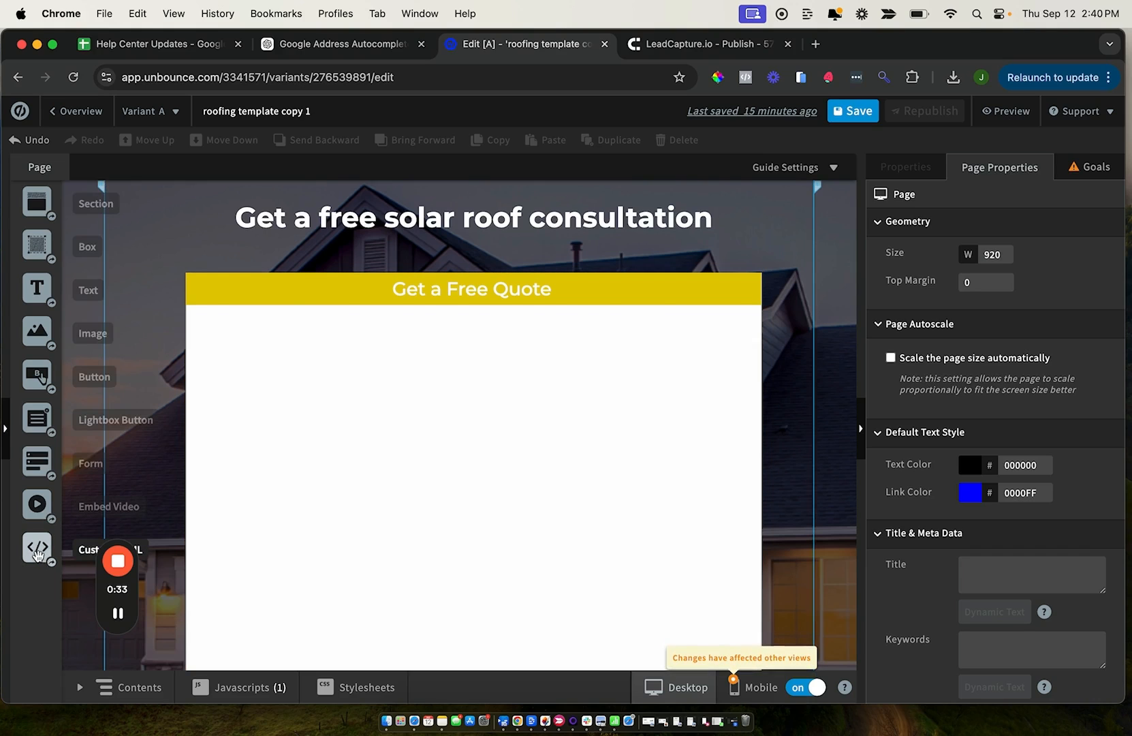
drag(38, 547, 280, 380)
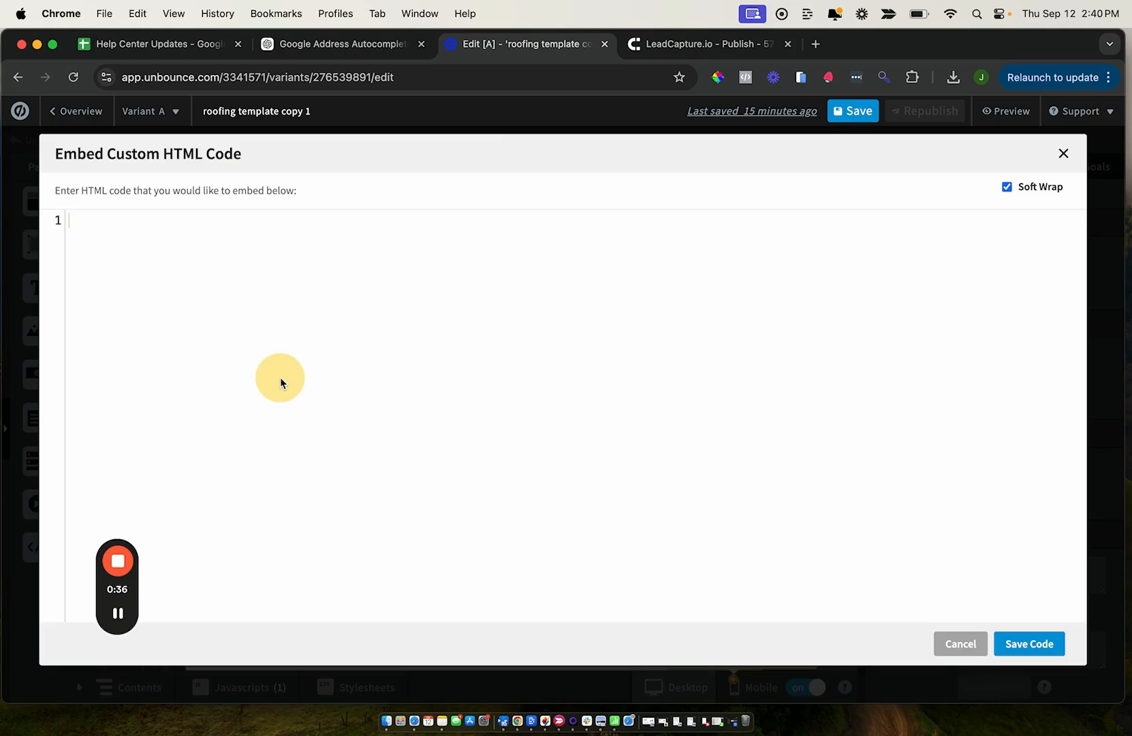
In LeadCapture's form settings, set the form mode to Embedded and save the changes
click(670, 45)
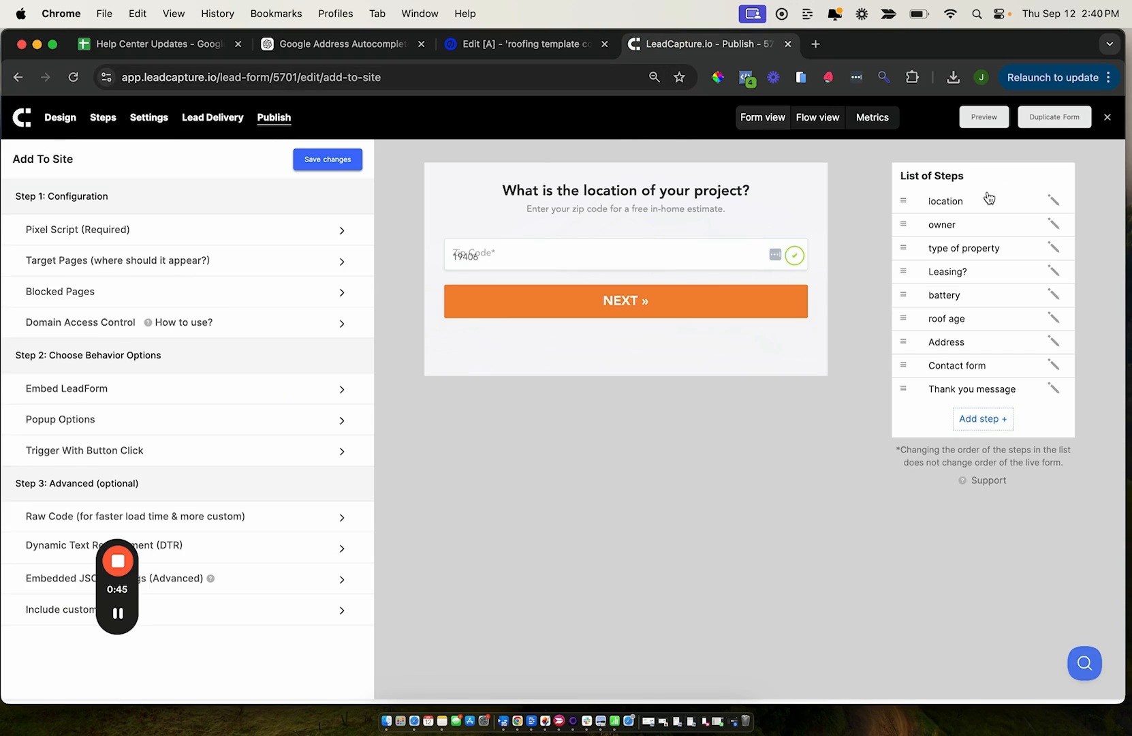
click(938, 204)
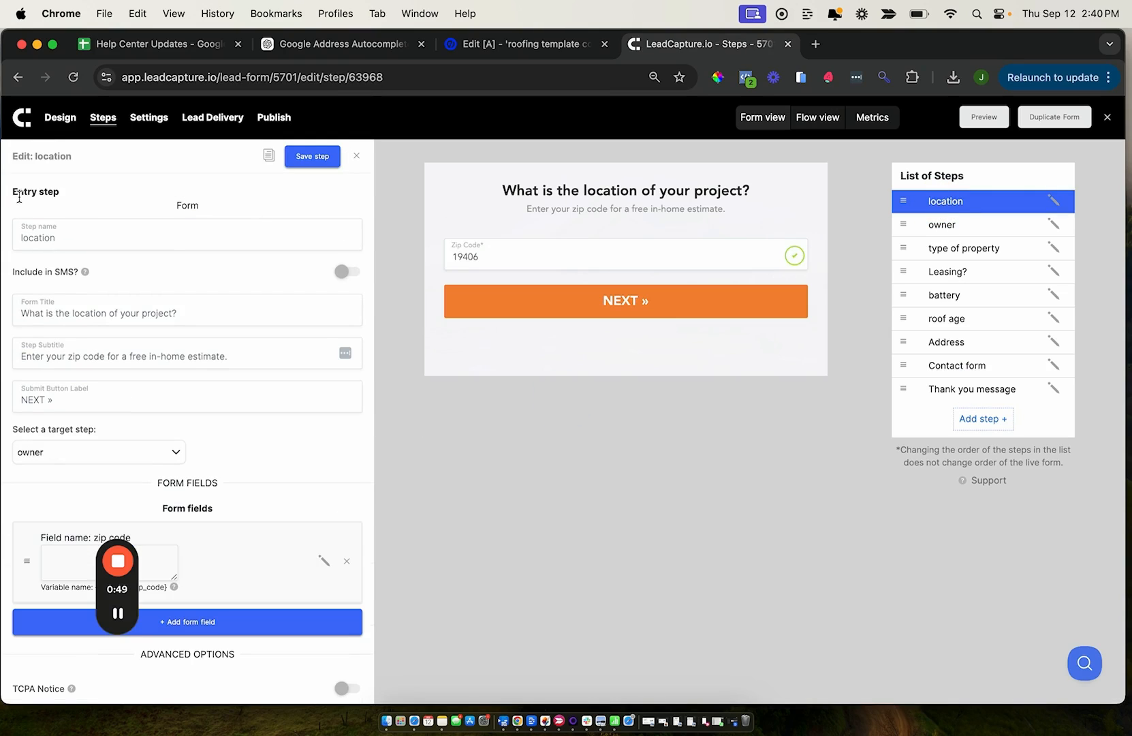
click(149, 119)
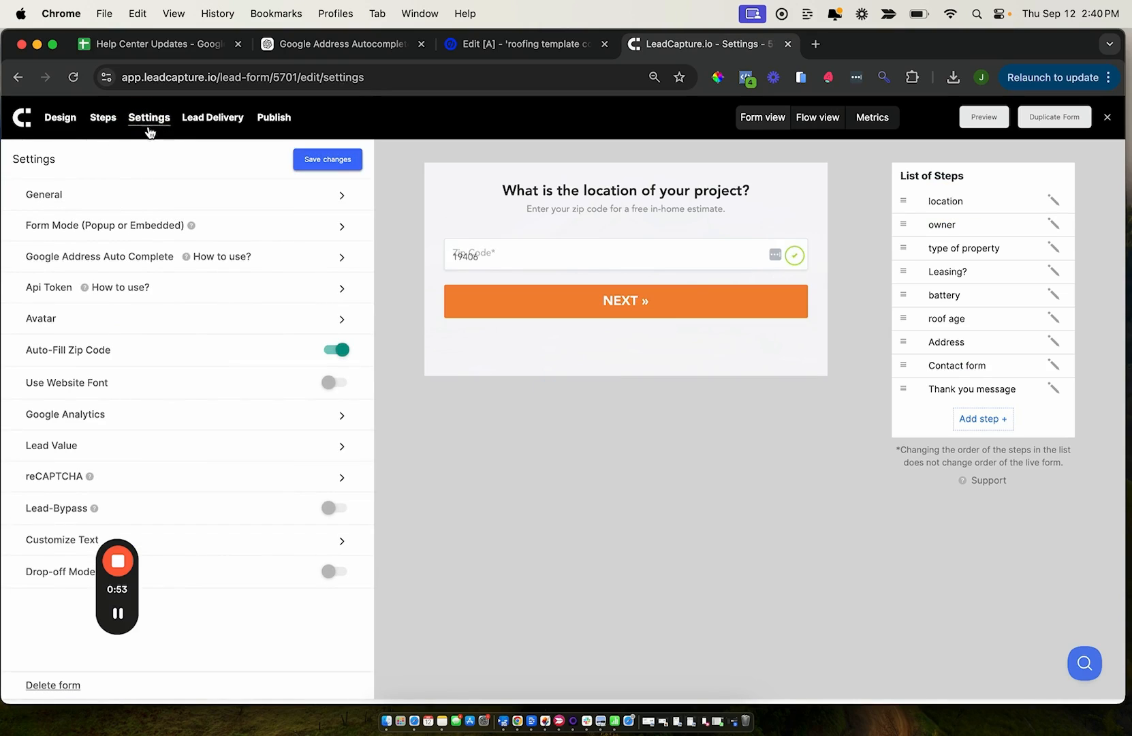
click(70, 230)
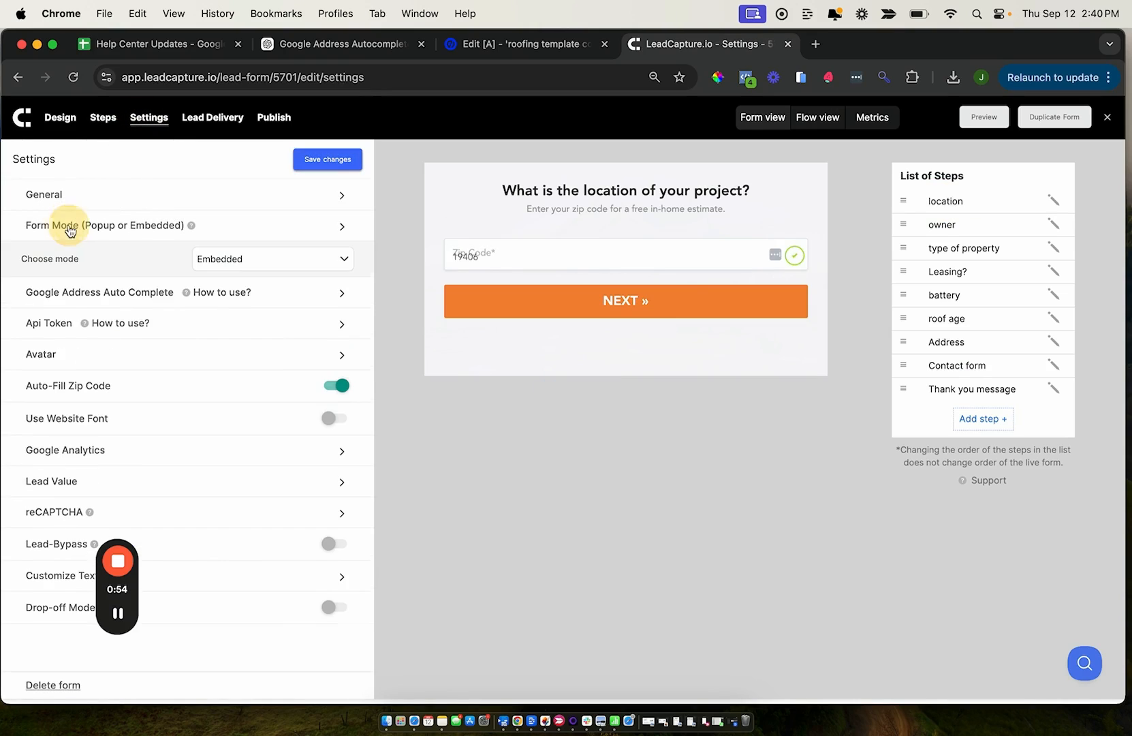
click(211, 266)
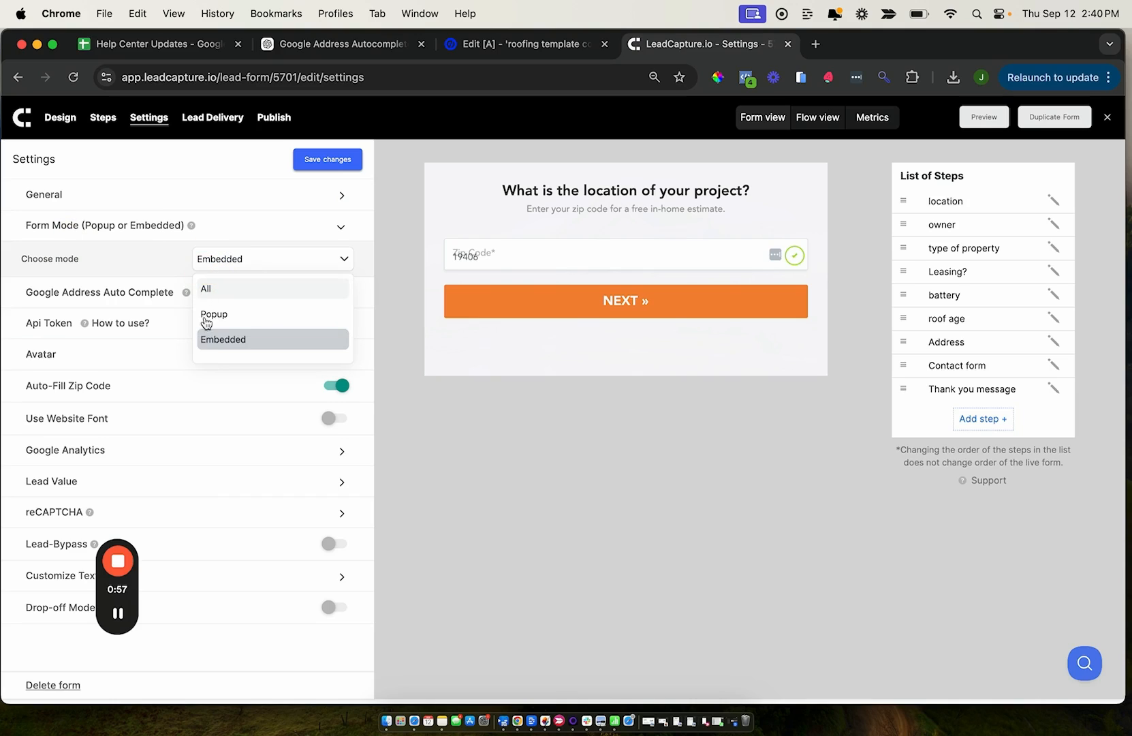
click(229, 340)
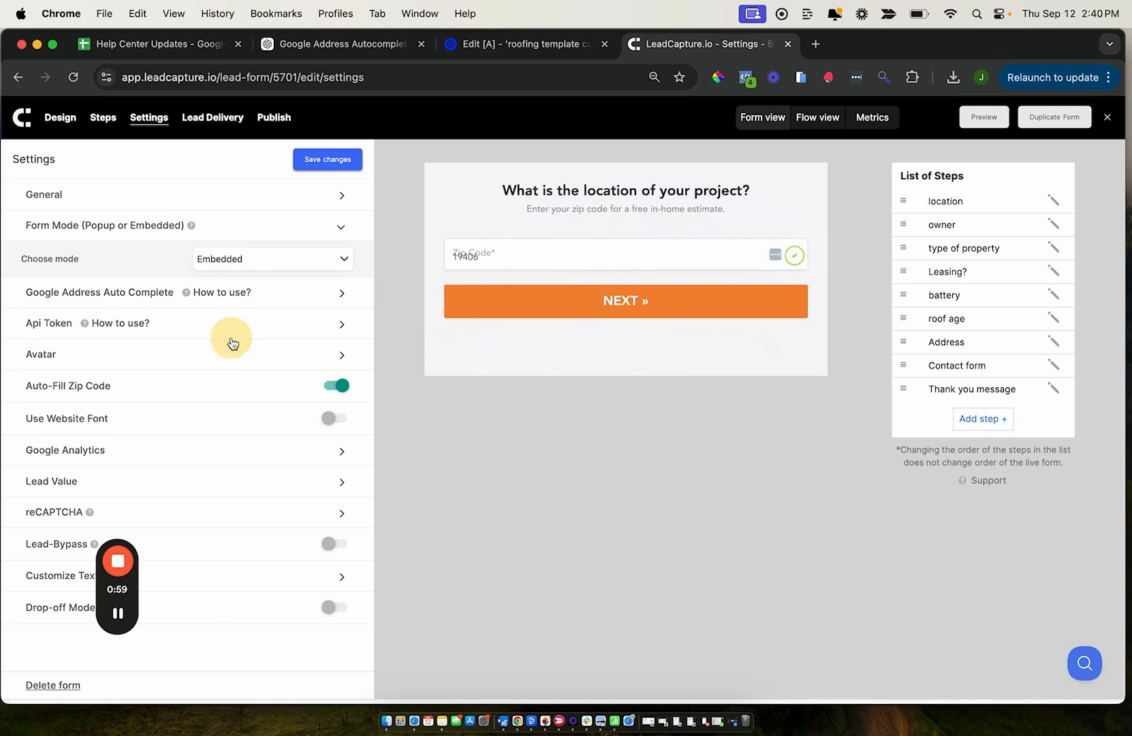
click(332, 161)
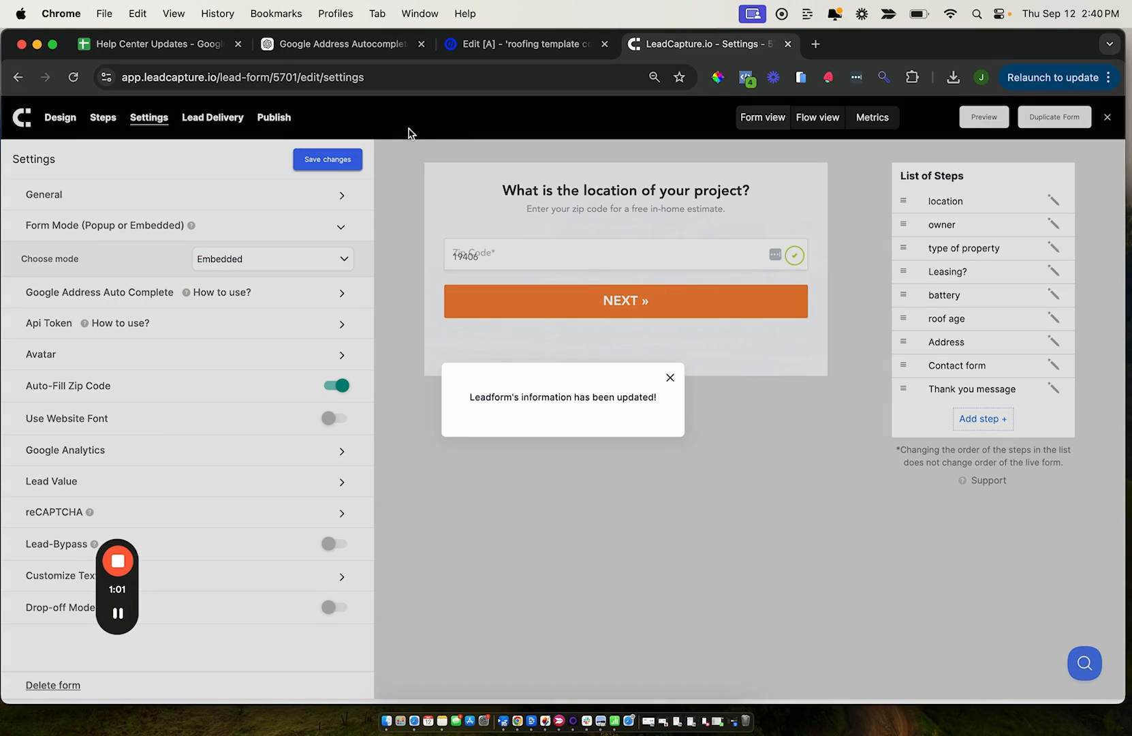
Open the form's publishing options and copy the required pixel script
click(268, 125)
click(269, 121)
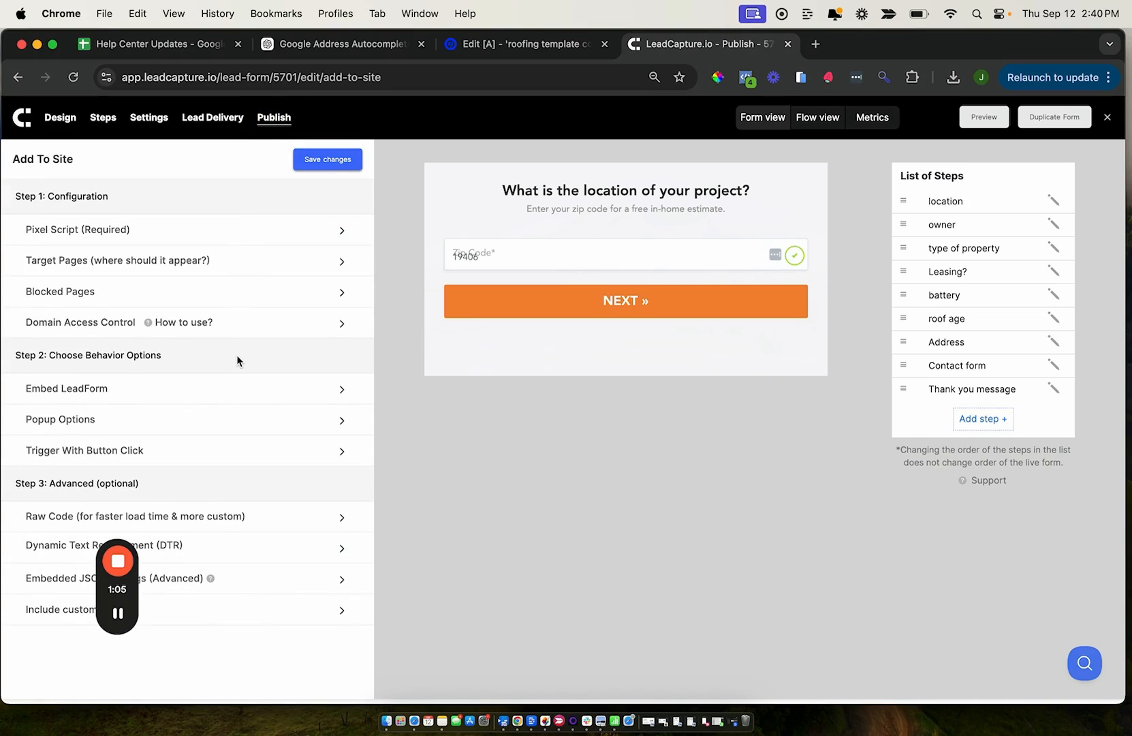
click(69, 233)
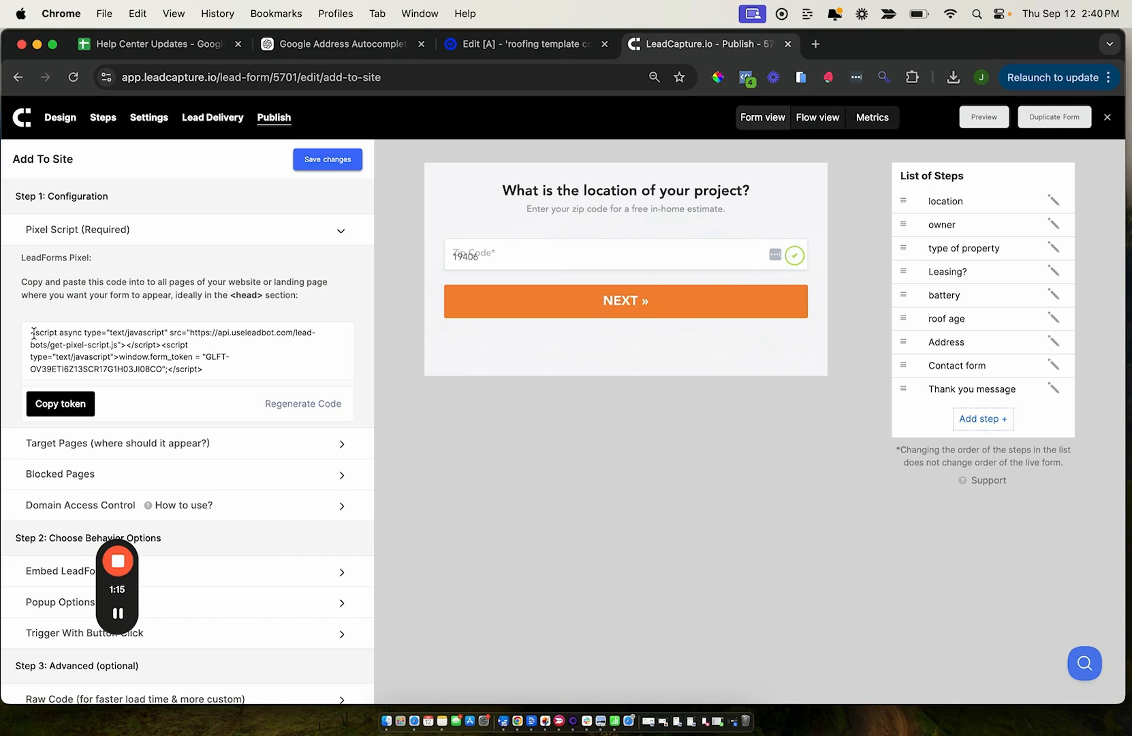
drag(28, 368, 161, 370)
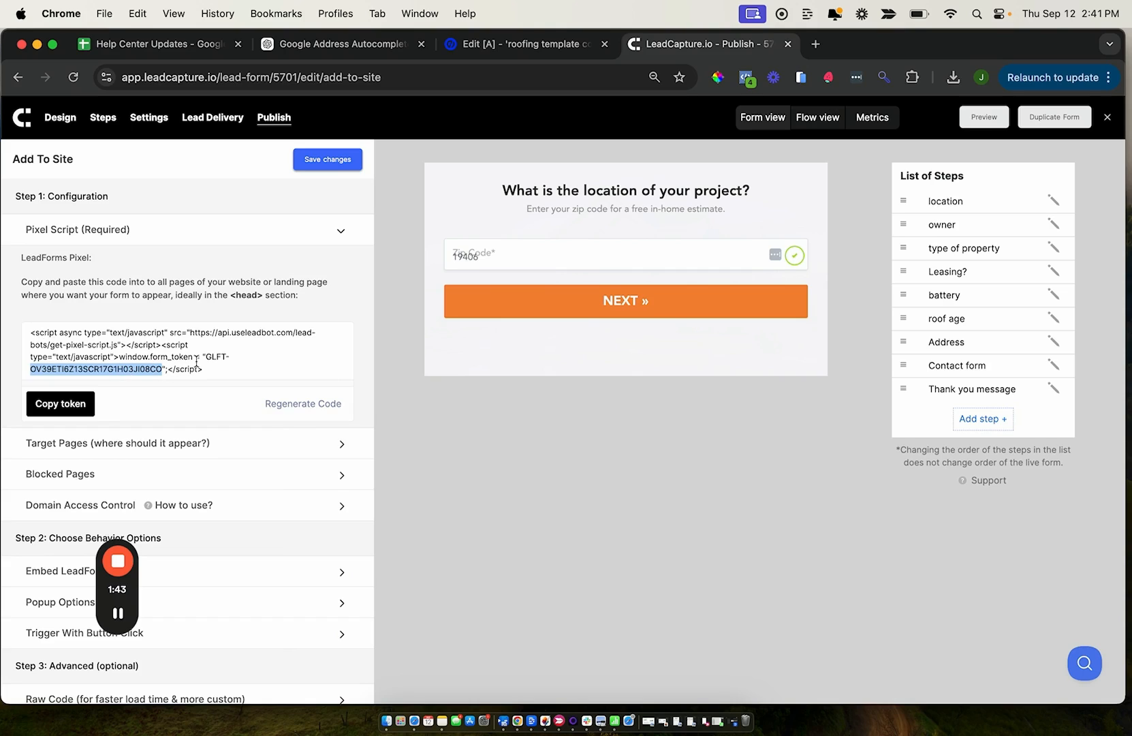
click(109, 354)
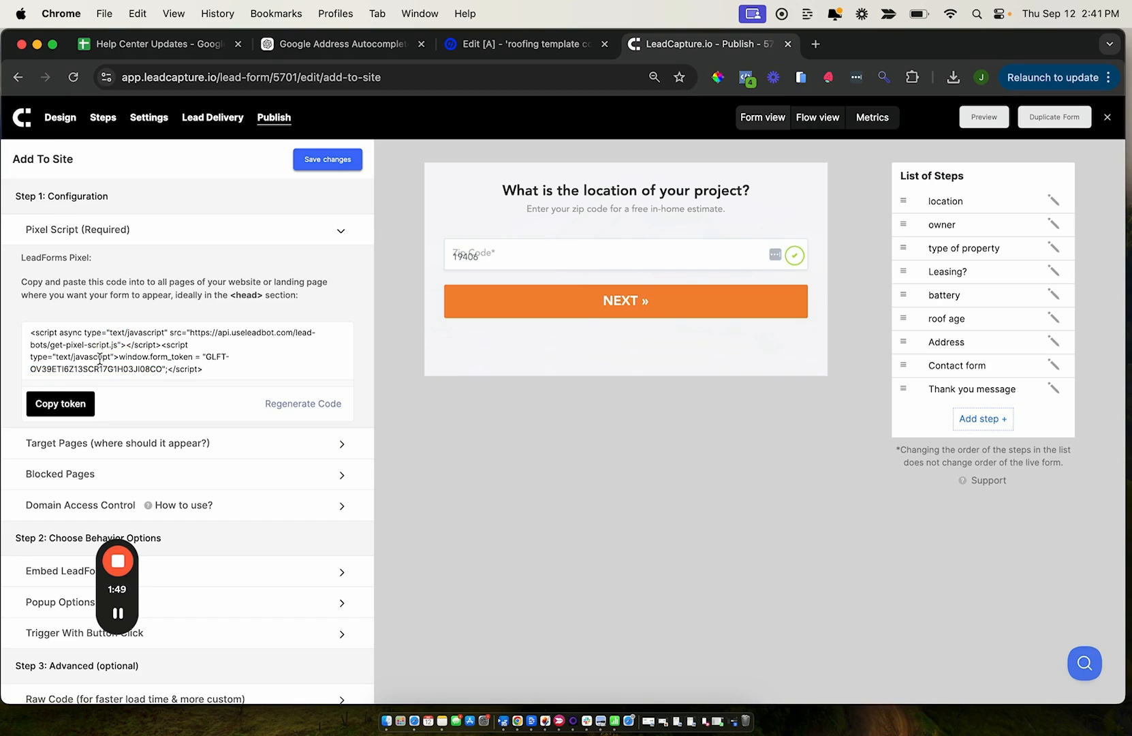
click(54, 404)
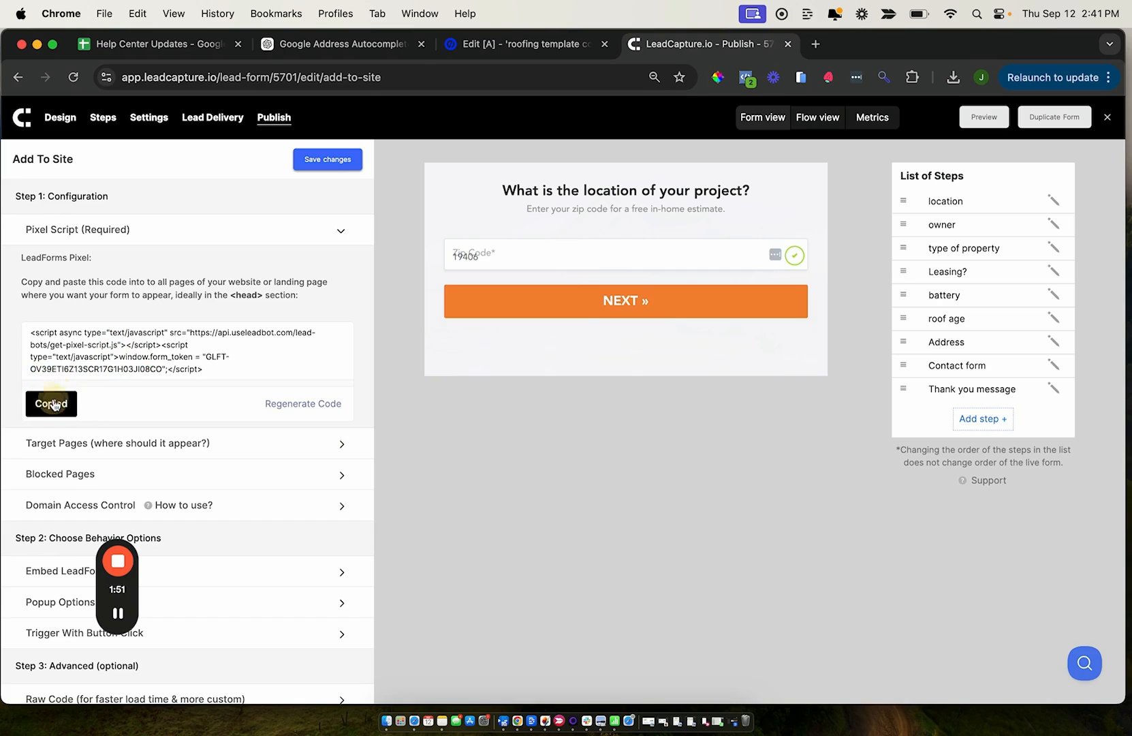
Paste the pixel script with its form token into Unbounce's custom HTML element and save the code
click(494, 47)
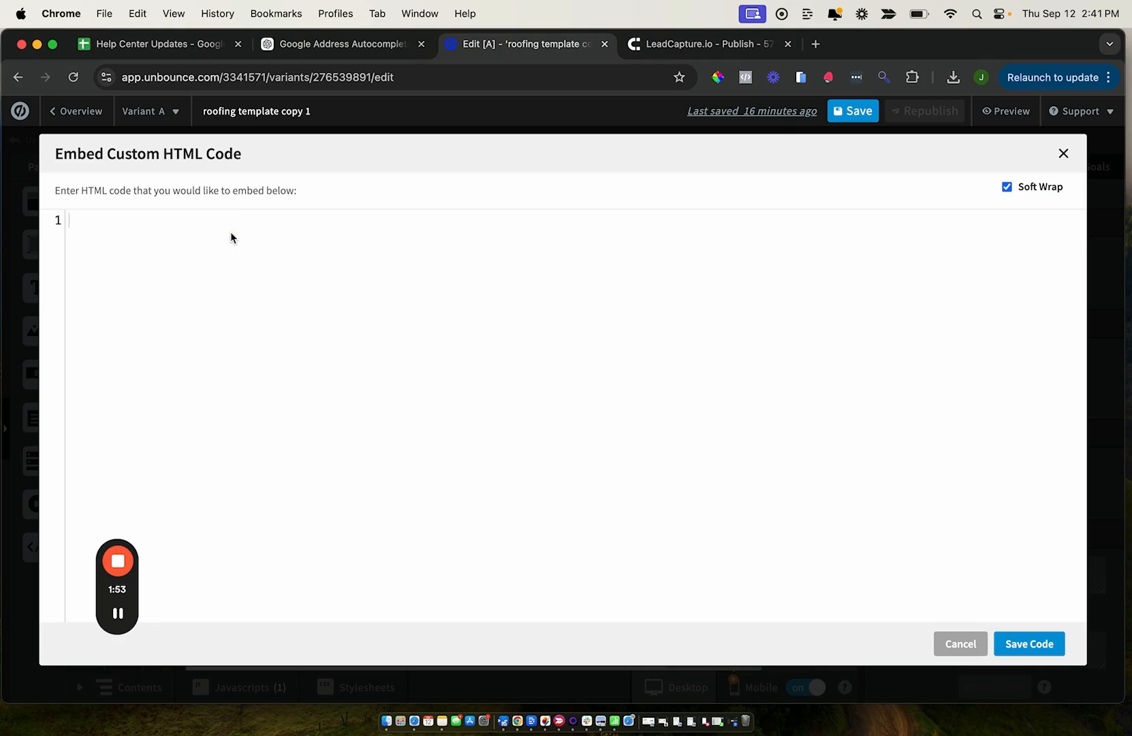
key(super+v)
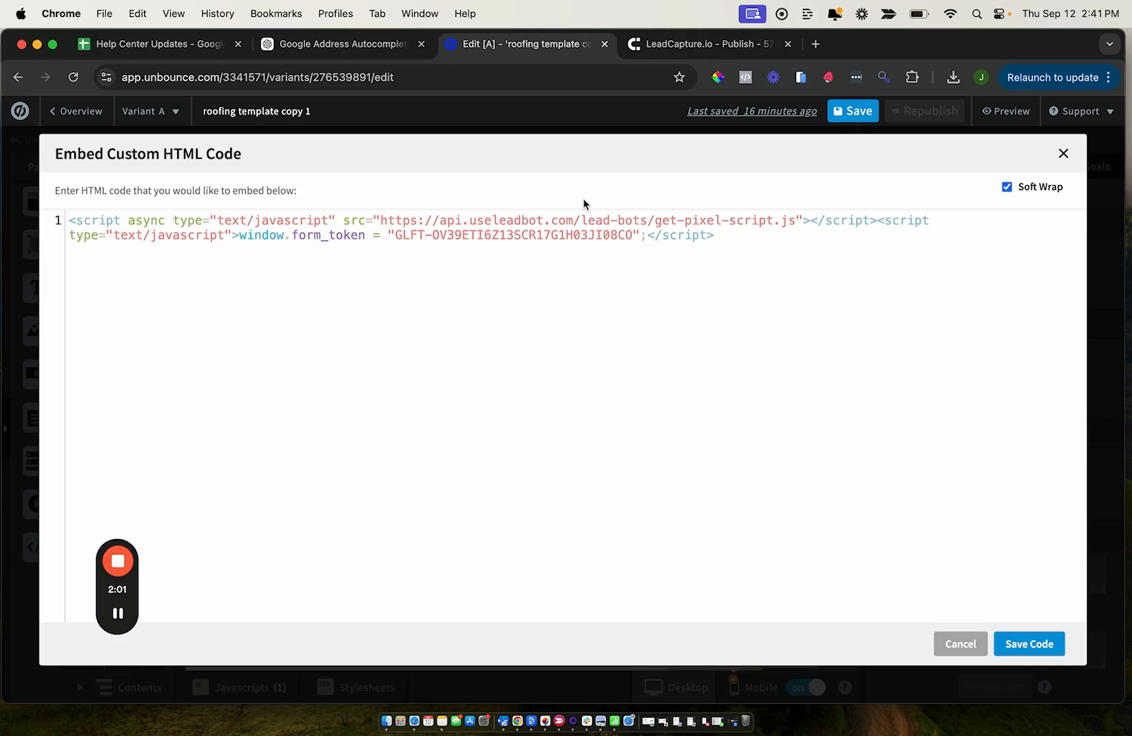
click(1029, 644)
Open the page's GetLeadForms script to check its placement and contents, and close it
click(235, 689)
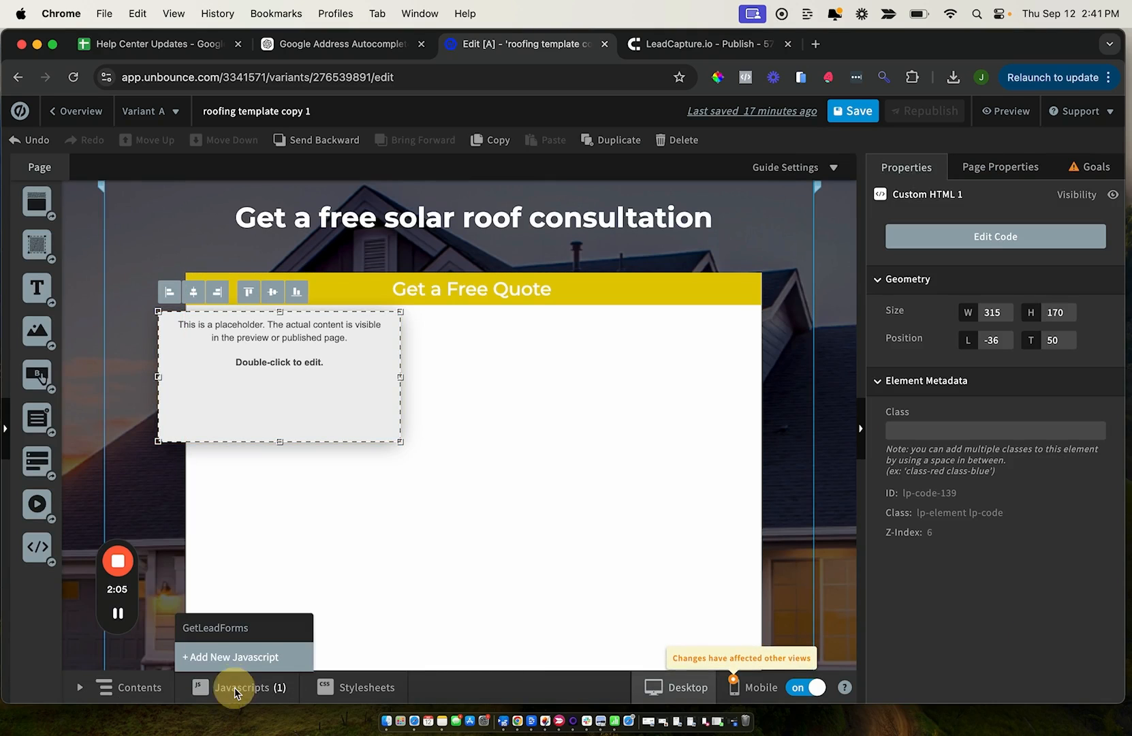
click(220, 630)
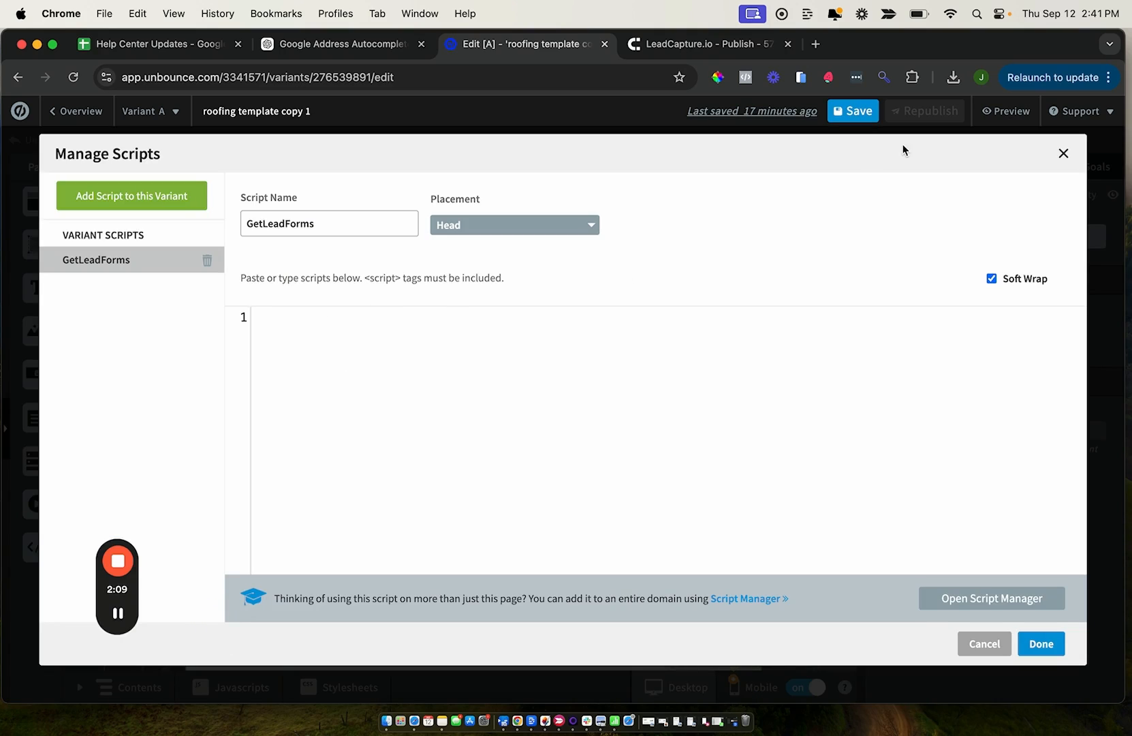
click(1063, 153)
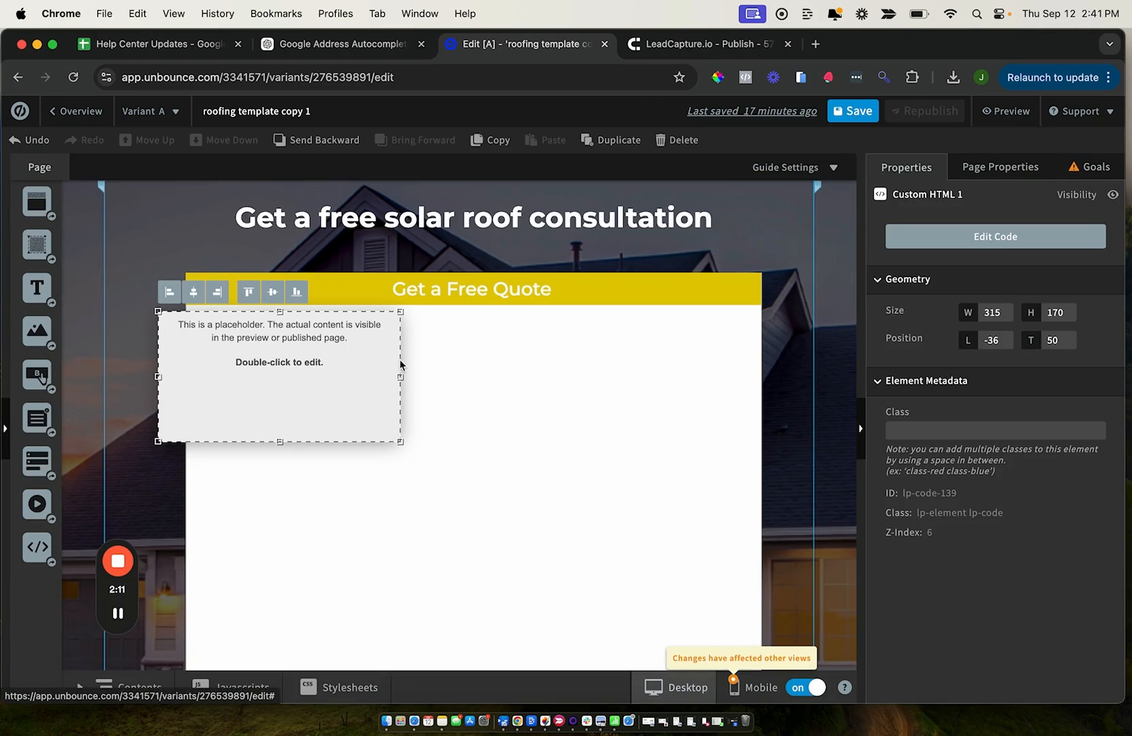
Reopen the custom HTML element's code, switch to LeadCapture and copy the embed code for a single LeadForm
double_click(287, 383)
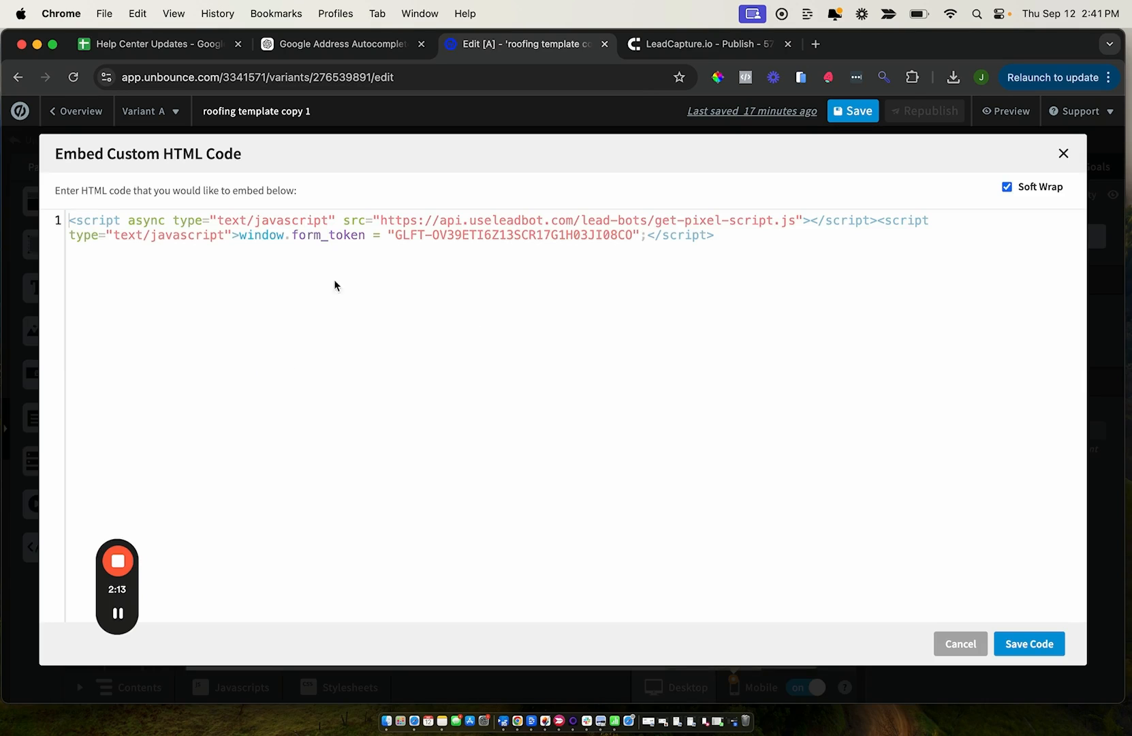
click(652, 47)
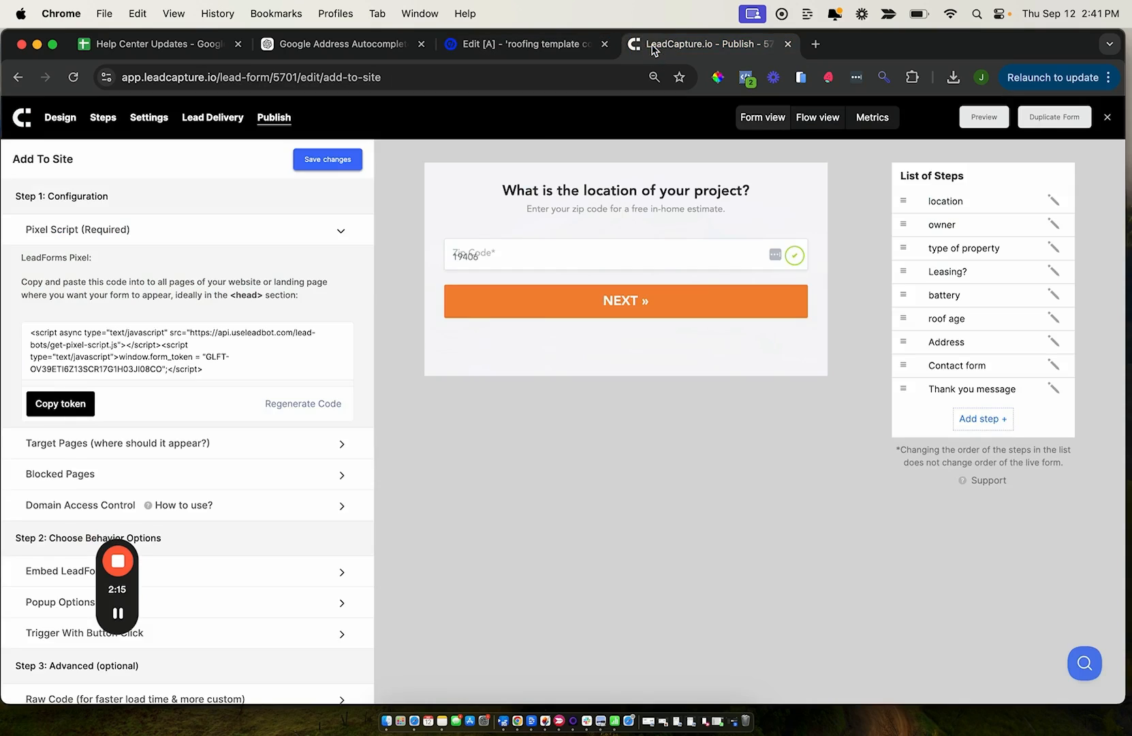
scroll(306, 331, down, 3)
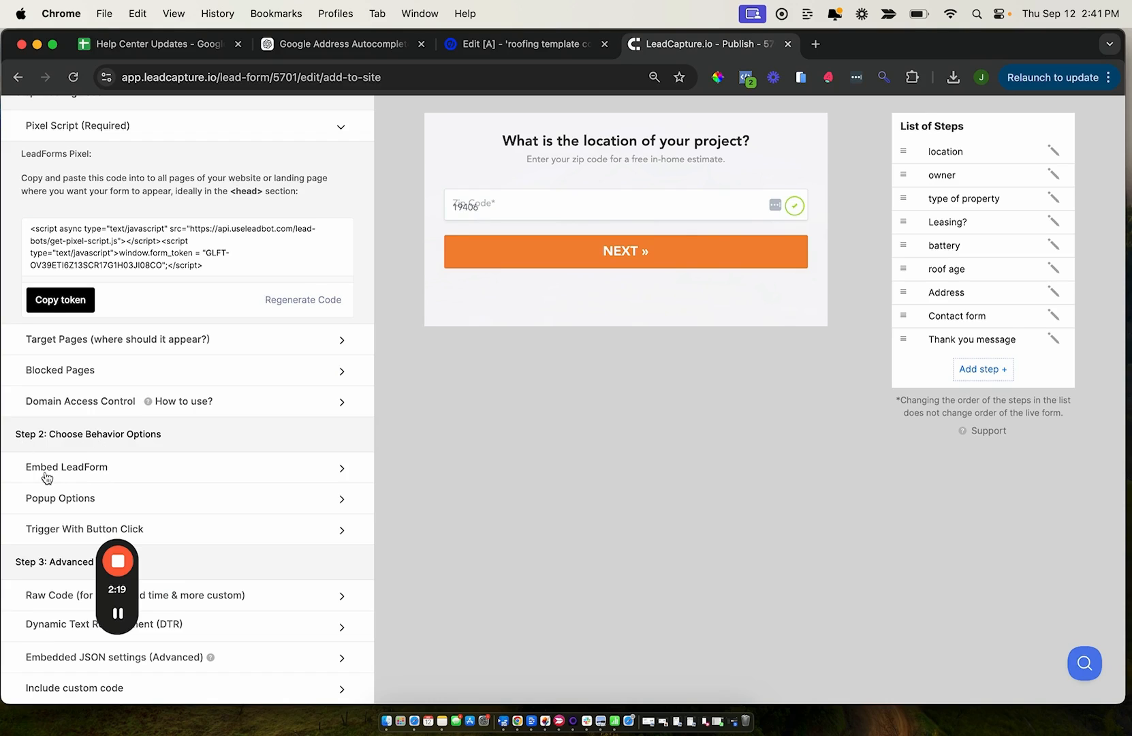
click(78, 473)
scroll(80, 474, down, 3)
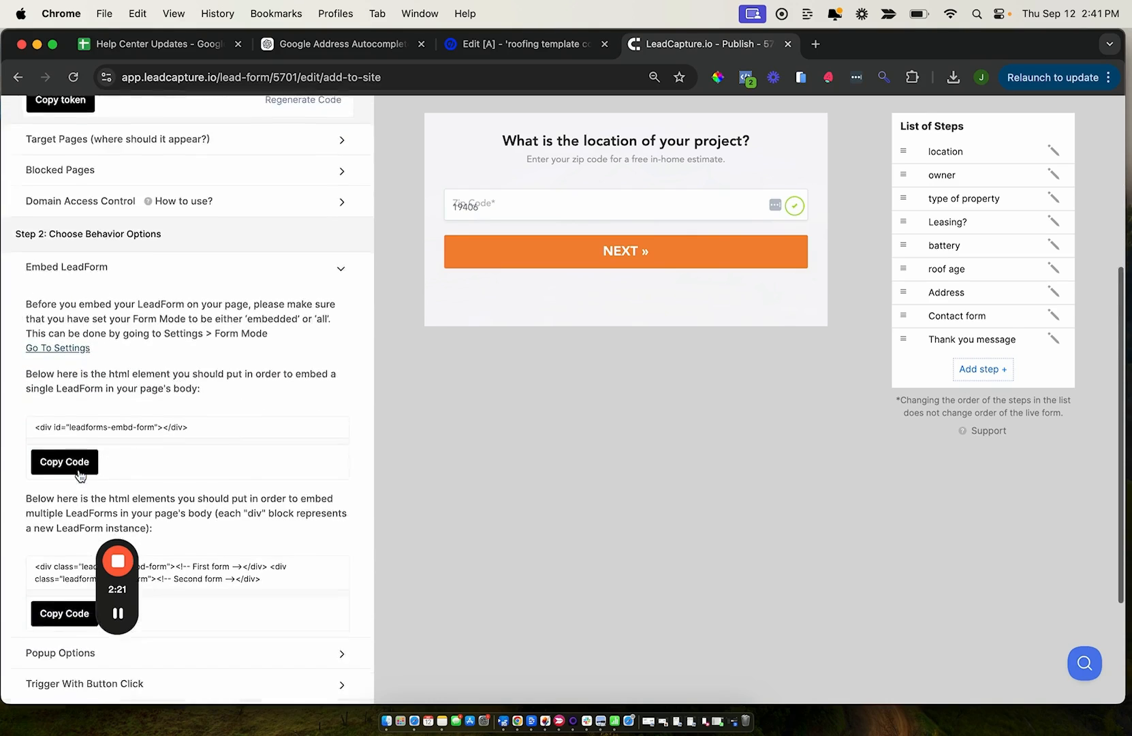
scroll(80, 475, down, 3)
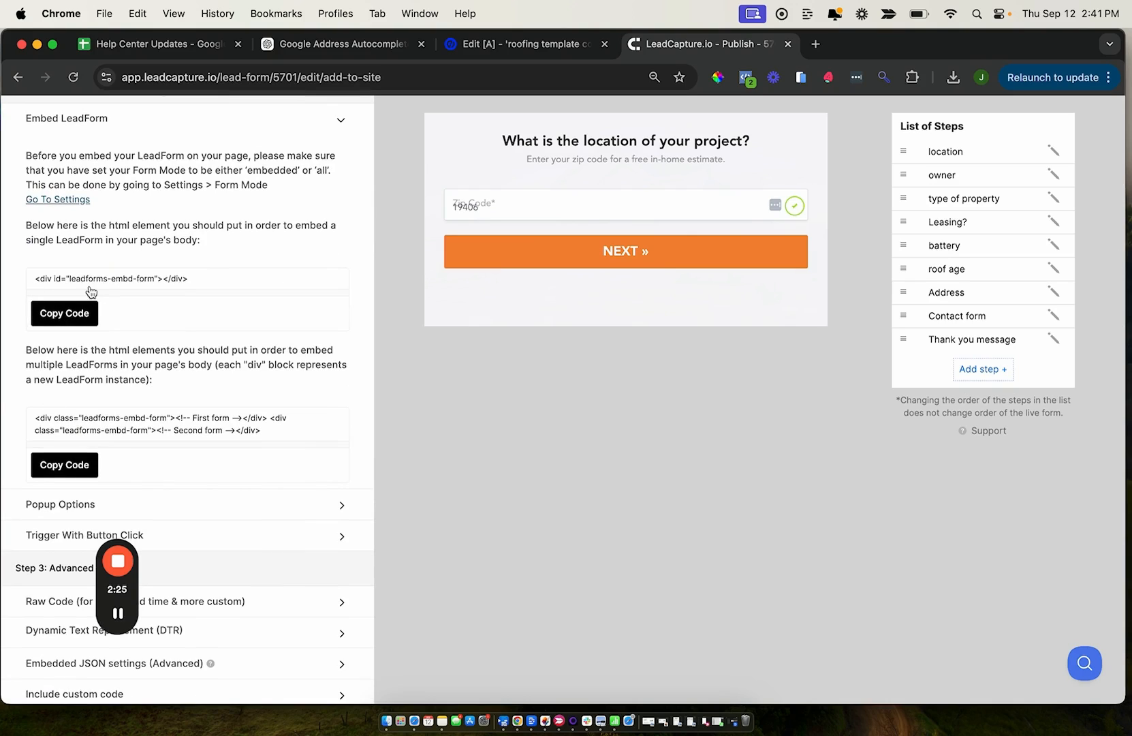
click(55, 316)
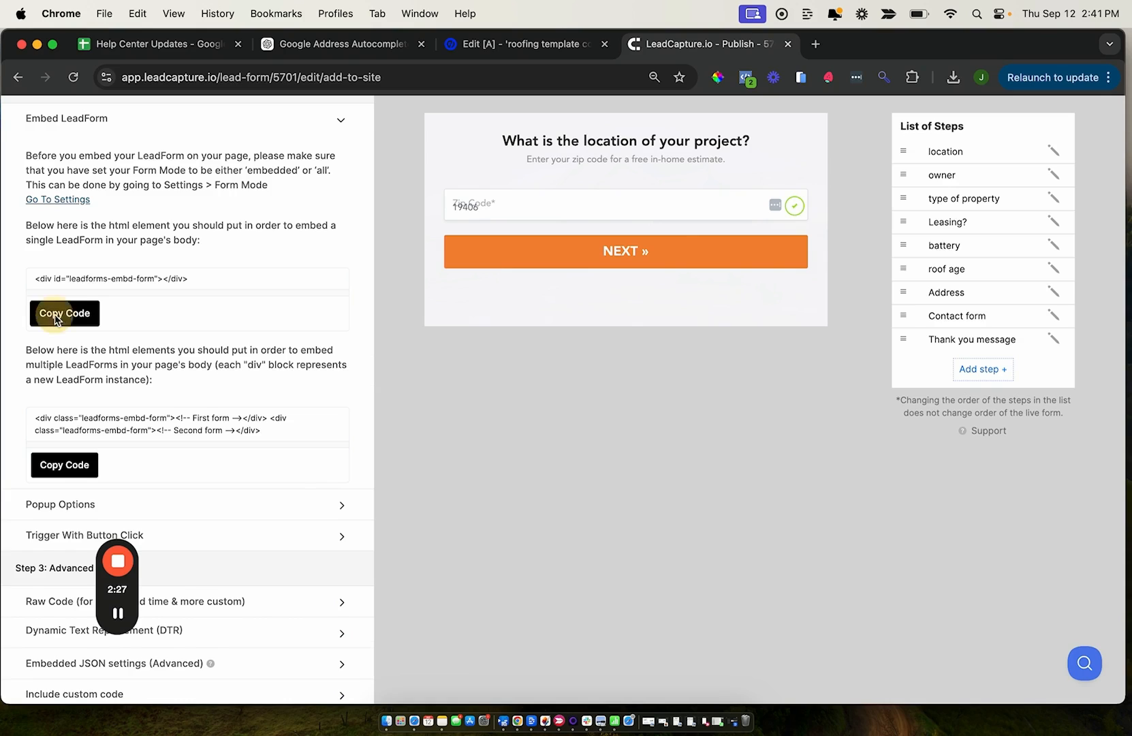
Paste the leadforms-embd-form div on a new line below the pixel script in Unbounce's custom HTML and save the code
click(522, 44)
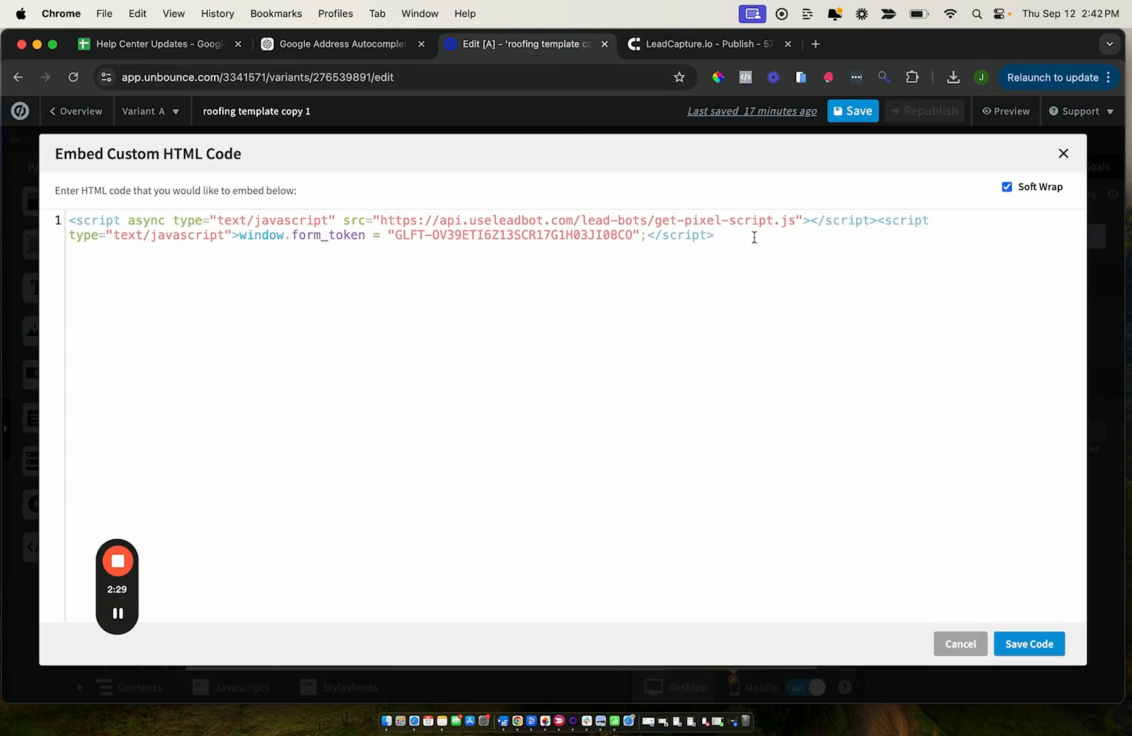
click(753, 237)
key(super+v)
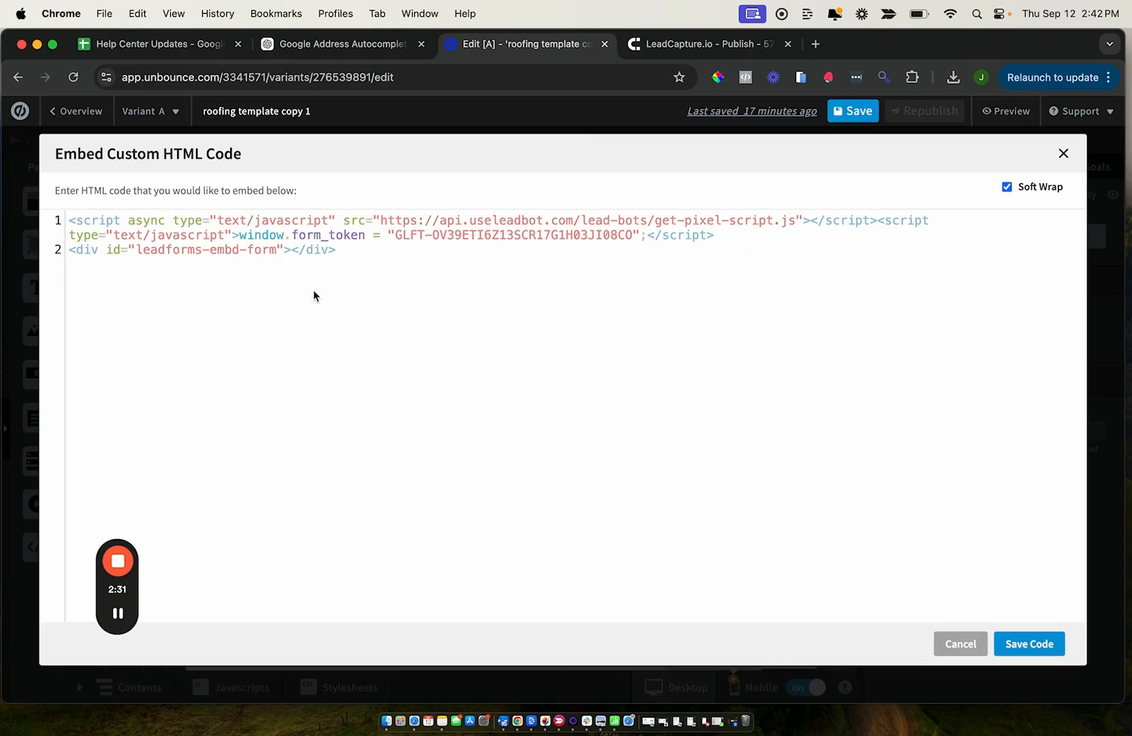
click(68, 250)
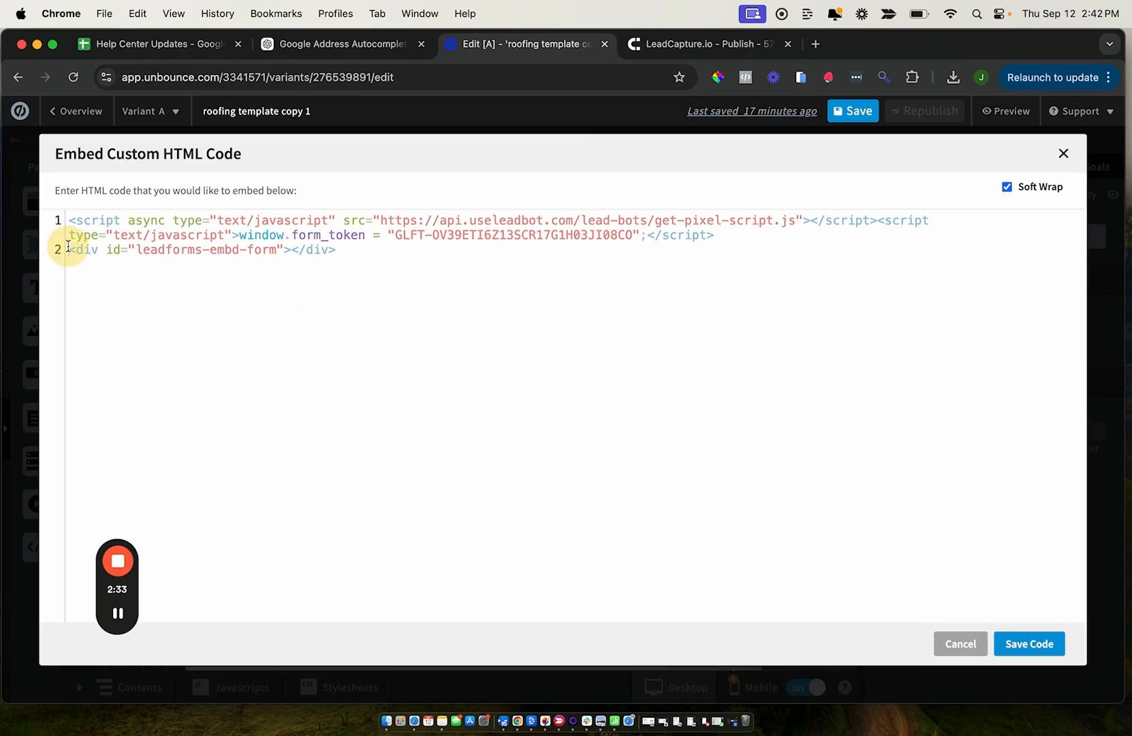
drag(67, 249, 359, 254)
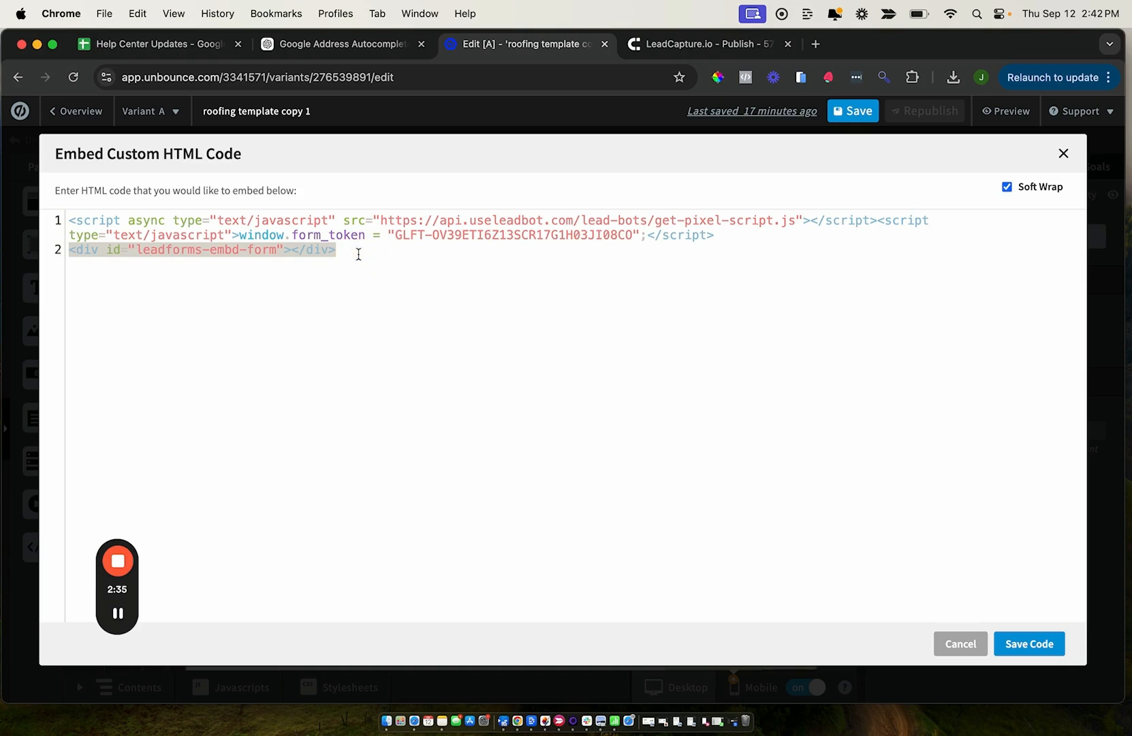
click(358, 254)
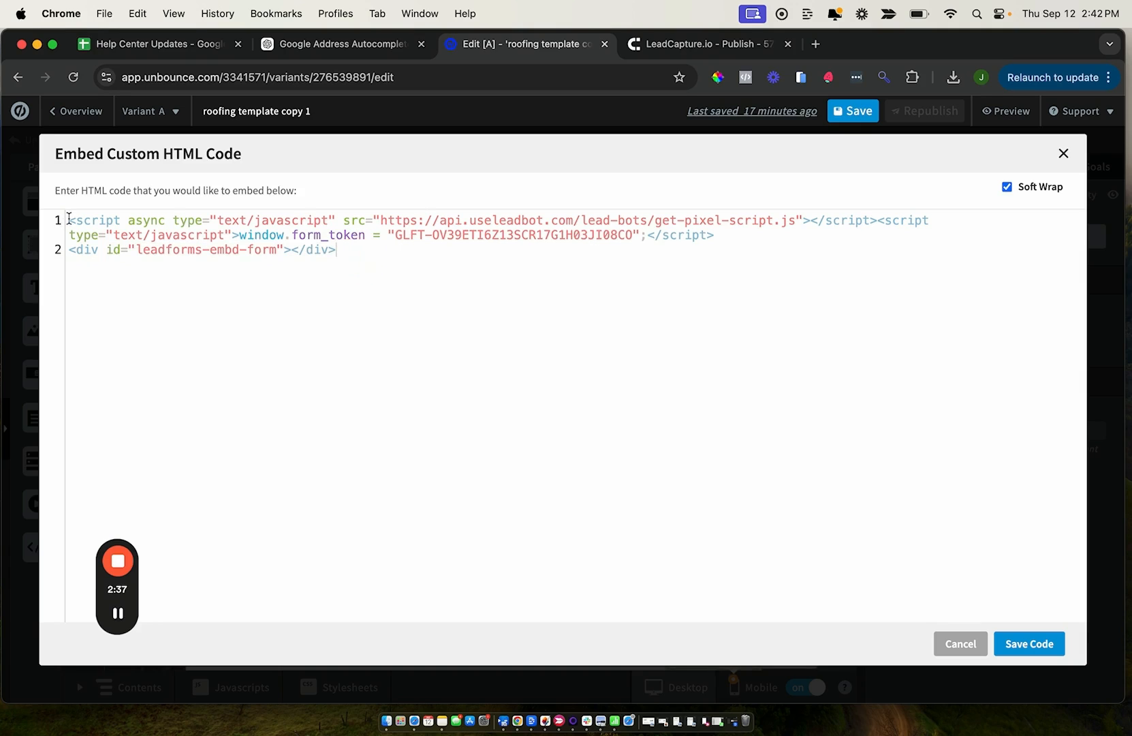
drag(69, 220, 778, 239)
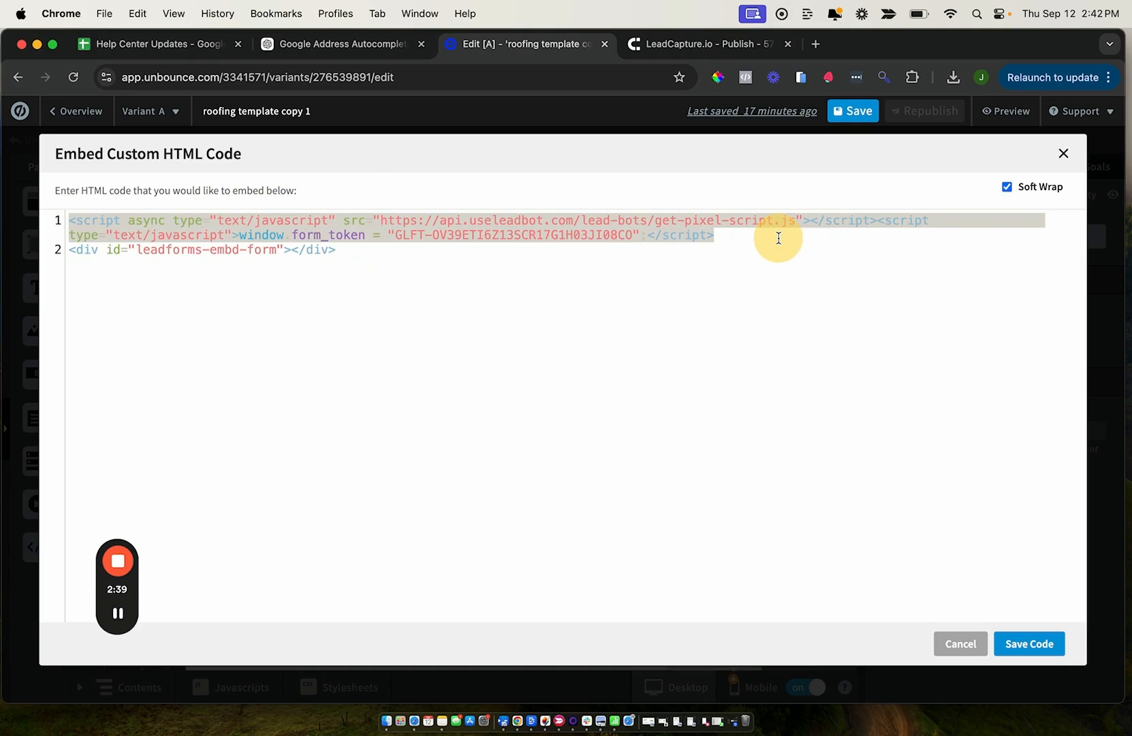
click(1028, 644)
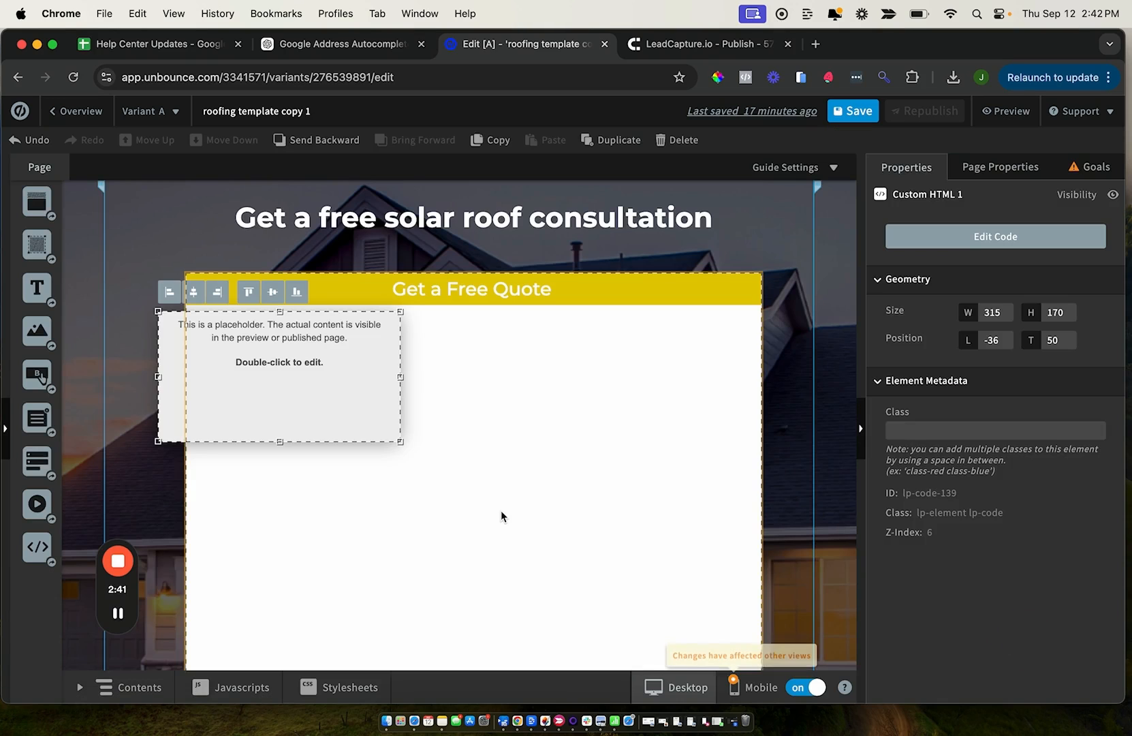
Move the custom HTML element inside the white quote box and enlarge it to about 715 by 394
click(334, 382)
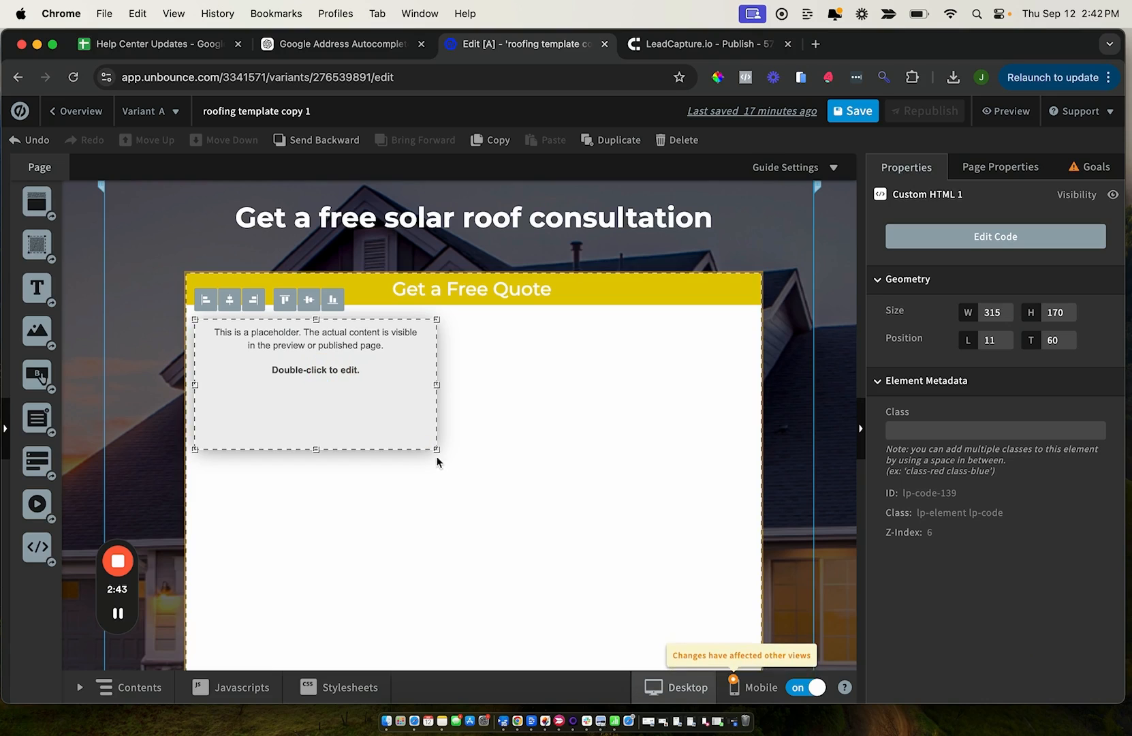
drag(441, 454, 741, 621)
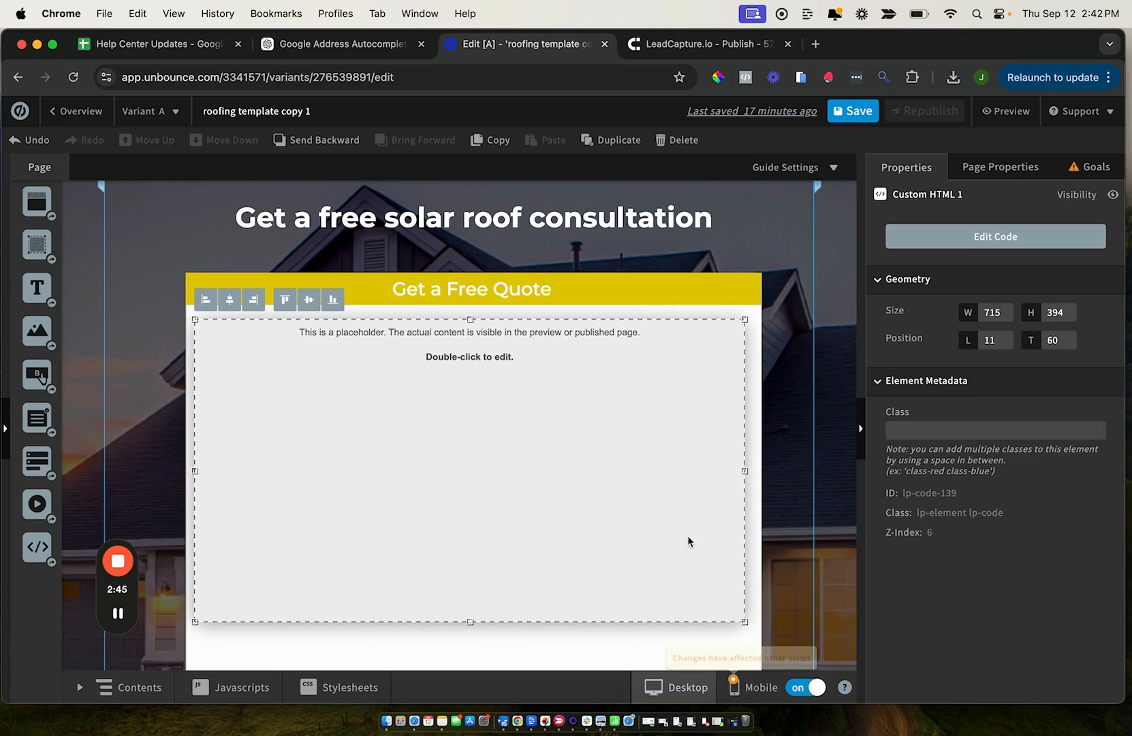
Enlarge the custom HTML element in the desktop layout to about 718 by 610
scroll(715, 531, down, 3)
drag(742, 528, 735, 653)
scroll(693, 552, down, 4)
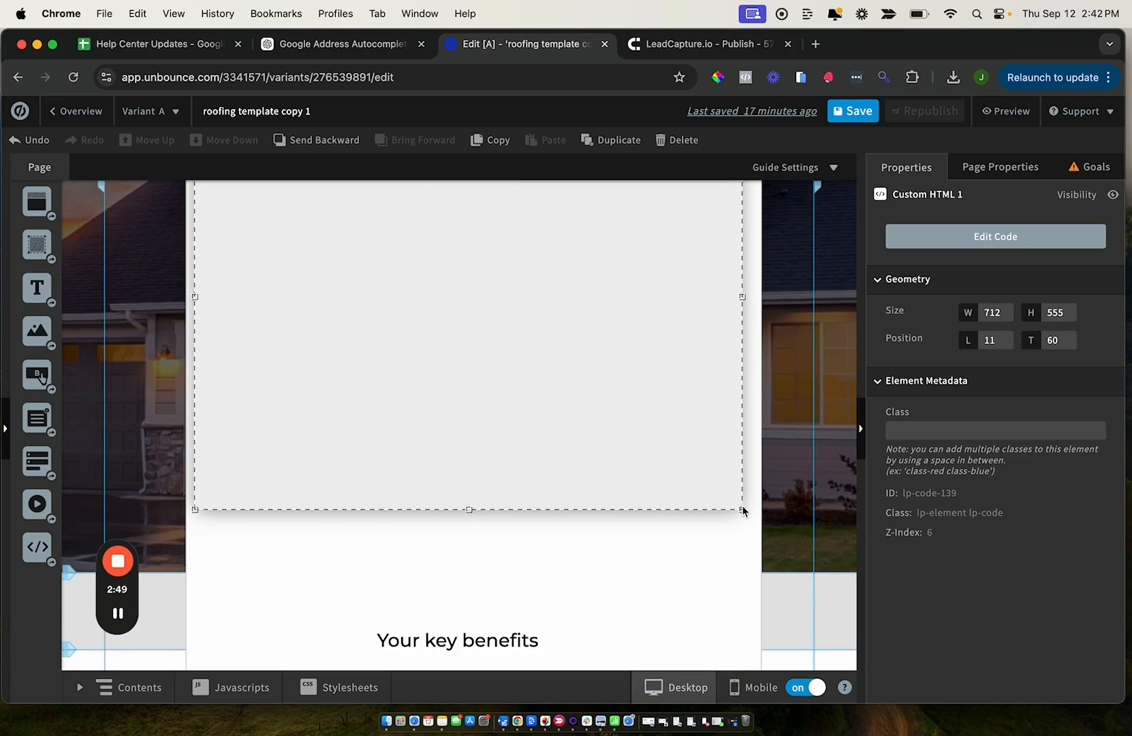
drag(743, 511, 747, 551)
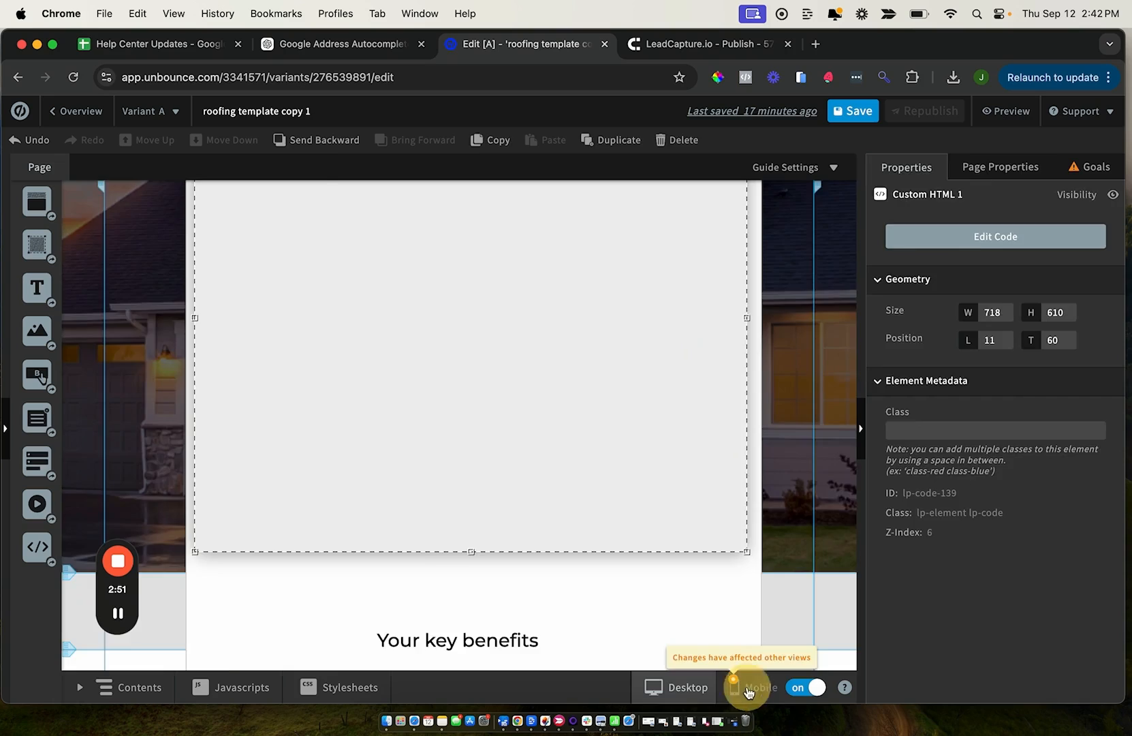
In the mobile layout, shrink the custom HTML element to about 285 by 366 so it fits inside the white quote box
click(749, 689)
click(570, 382)
scroll(570, 382, right, 2)
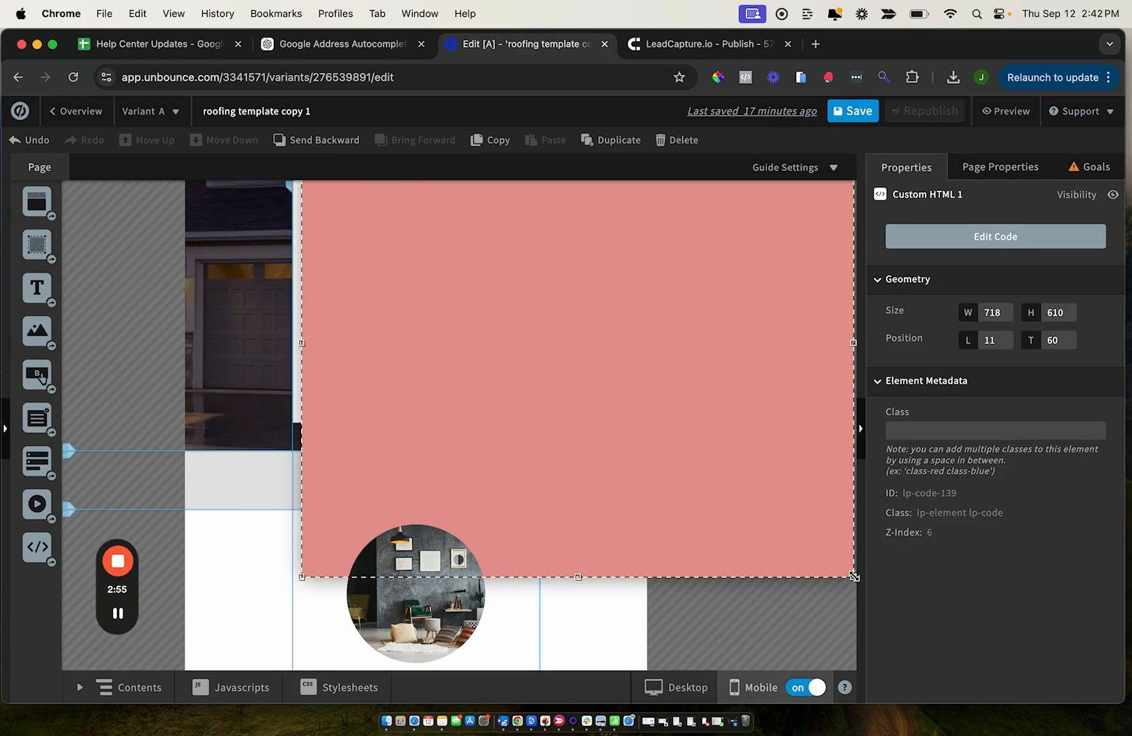
drag(853, 576, 521, 387)
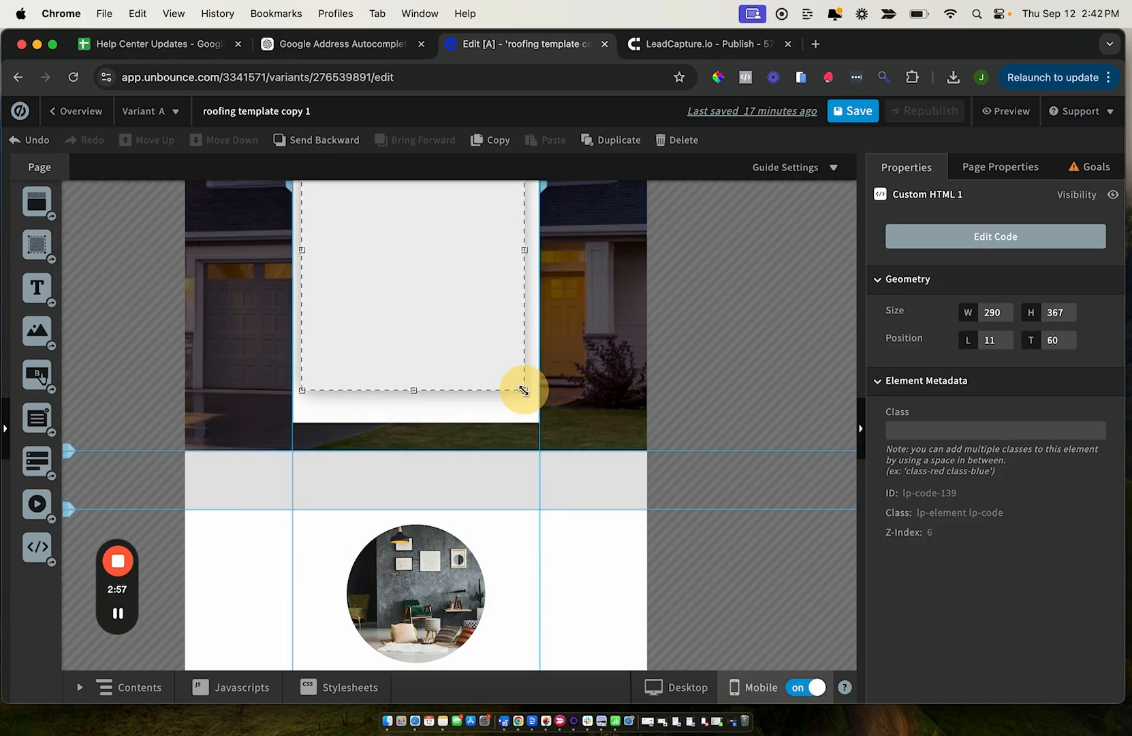
scroll(523, 394, up, 3)
Check the custom HTML element's embed code from the mobile and desktop layouts, closing it without changes
double_click(467, 406)
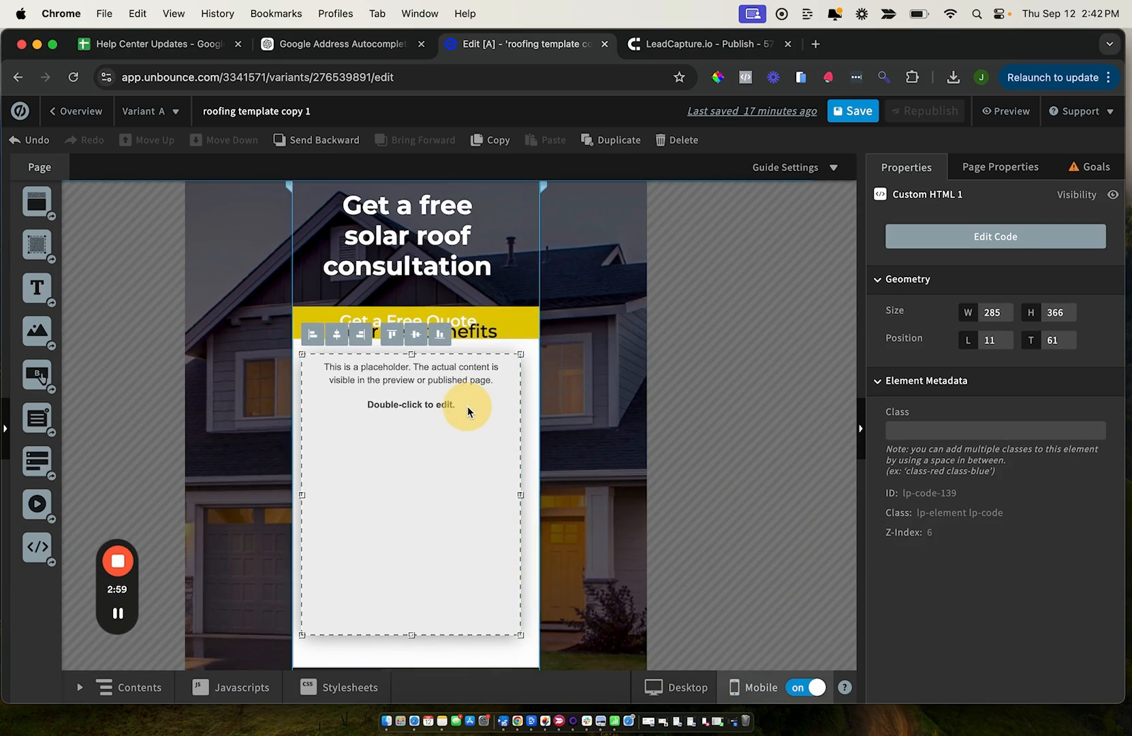
click(1064, 154)
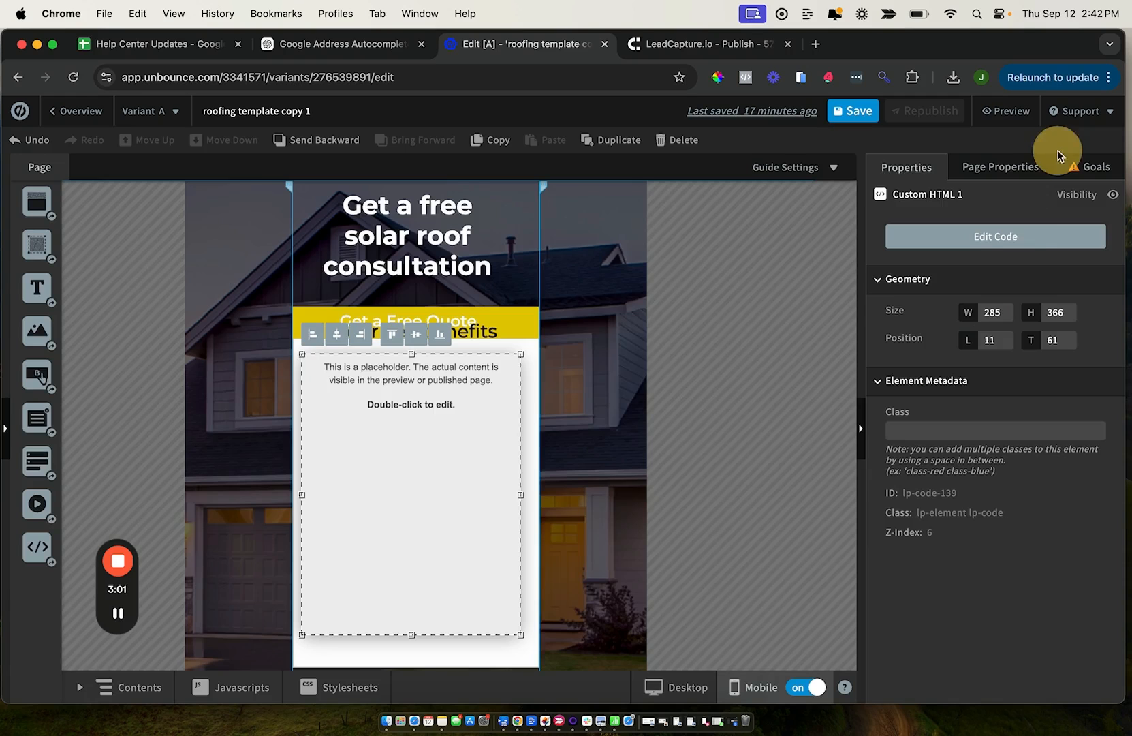
click(691, 686)
double_click(467, 397)
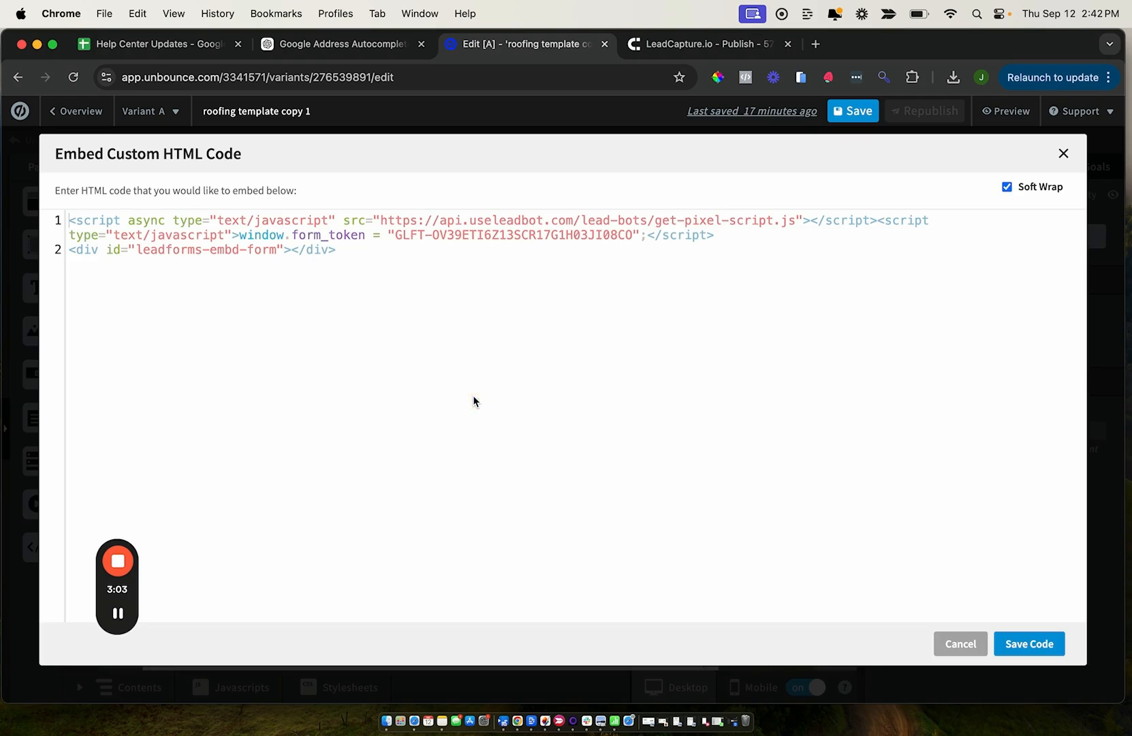
click(959, 645)
Save the landing page and republish it
click(853, 110)
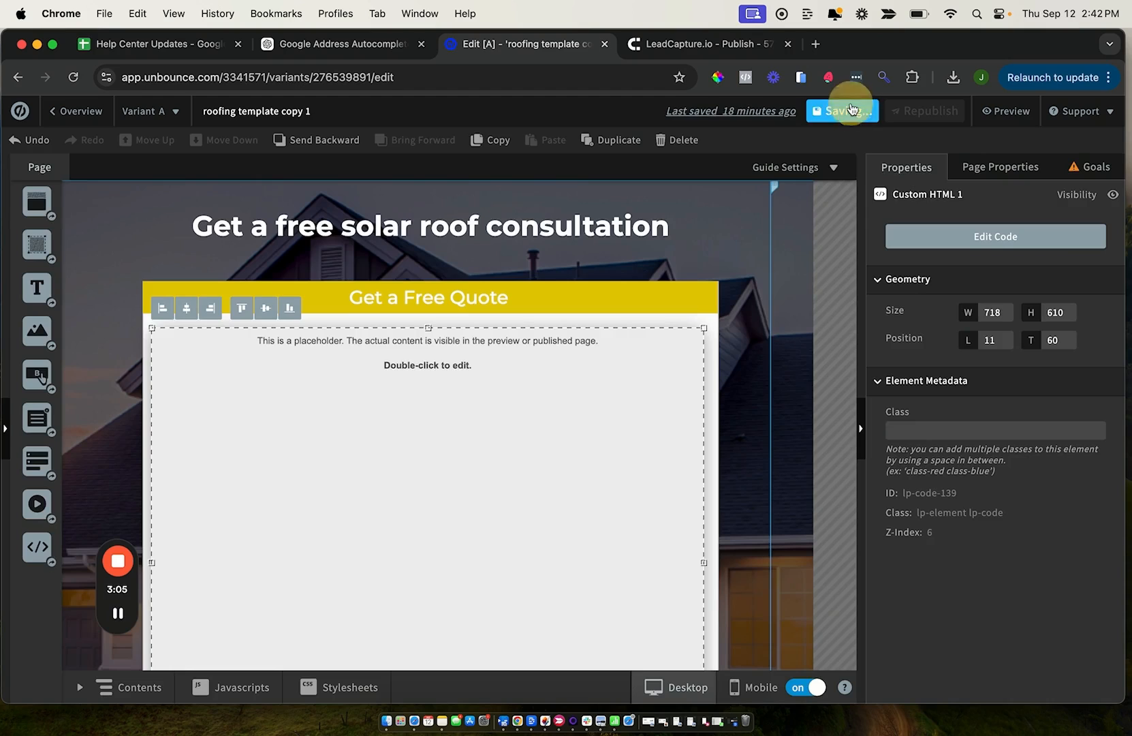
click(939, 112)
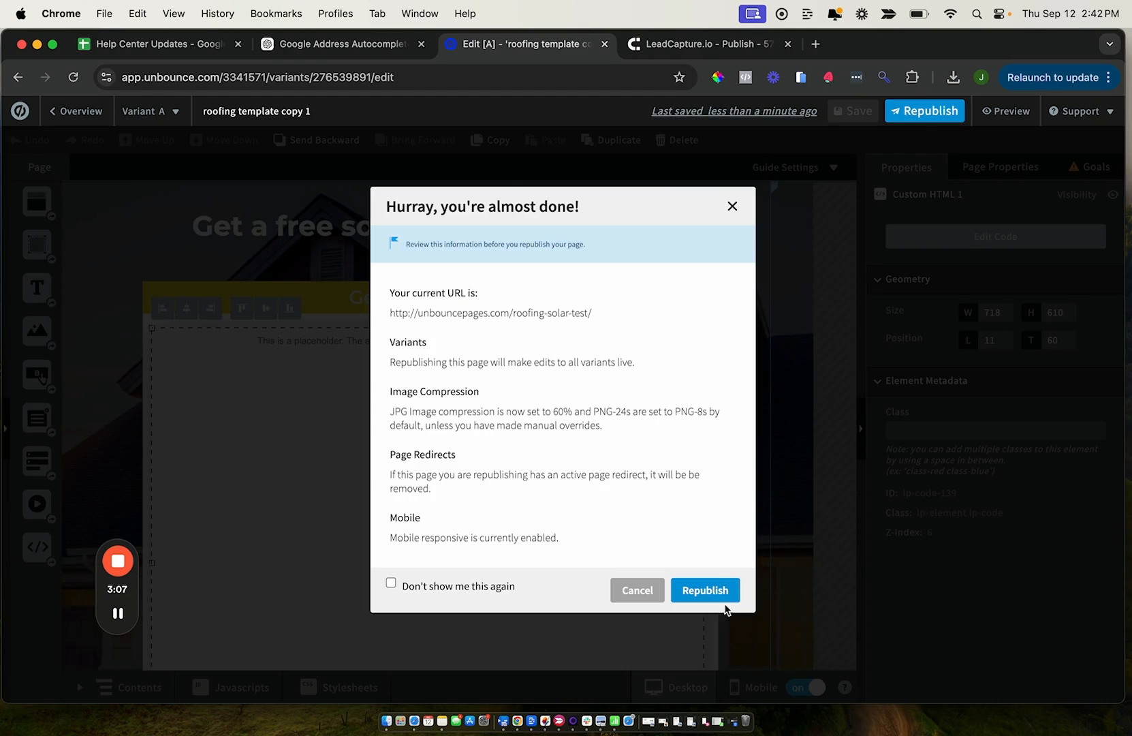
click(709, 592)
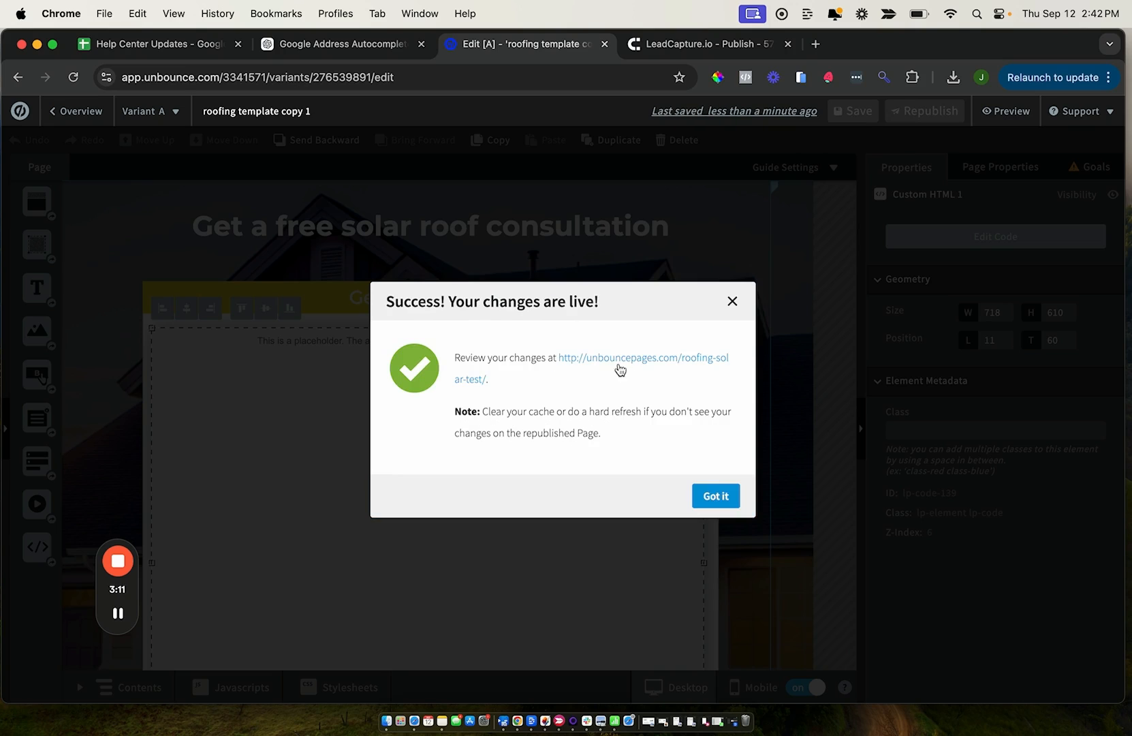
Open the published roofing-solar-test page and test the embedded form by advancing through its questions, choosing Lease for the solar system
click(620, 367)
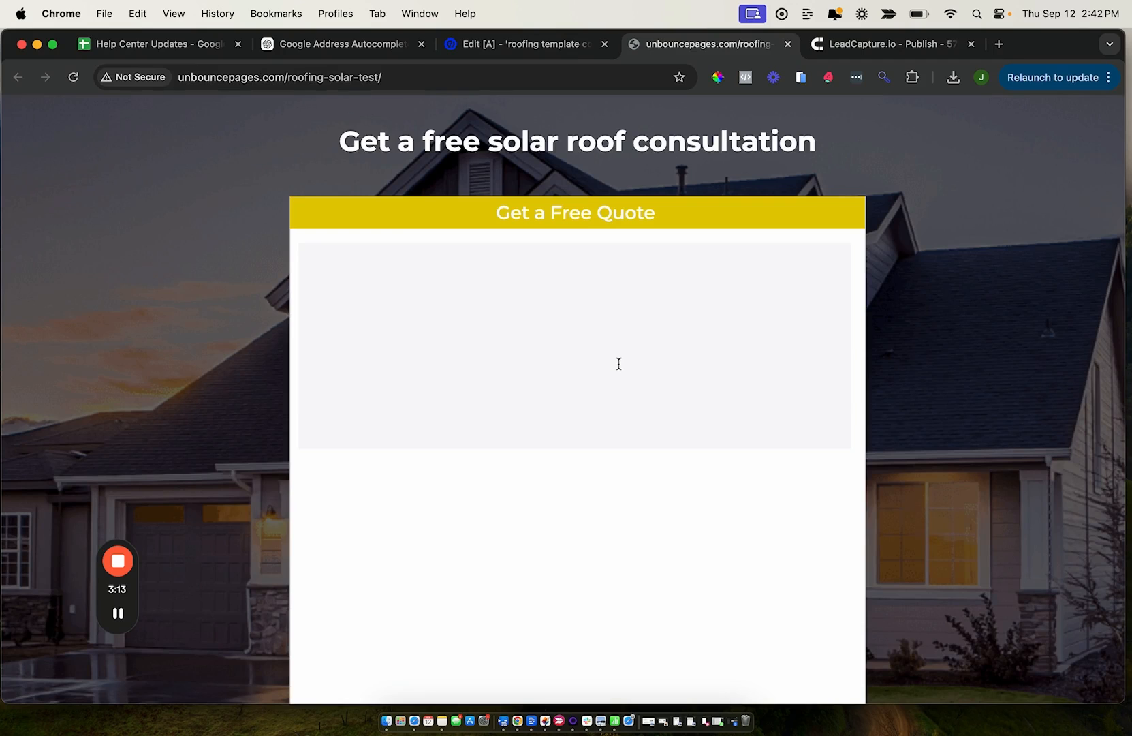
click(400, 423)
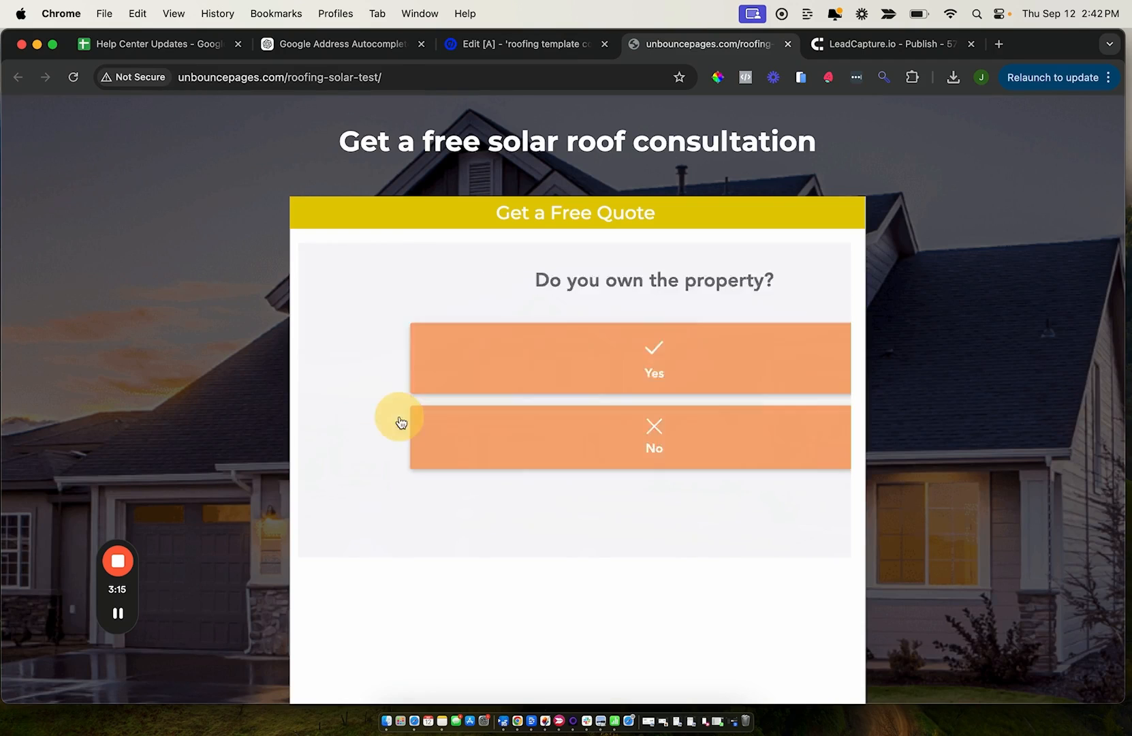
click(402, 351)
click(394, 359)
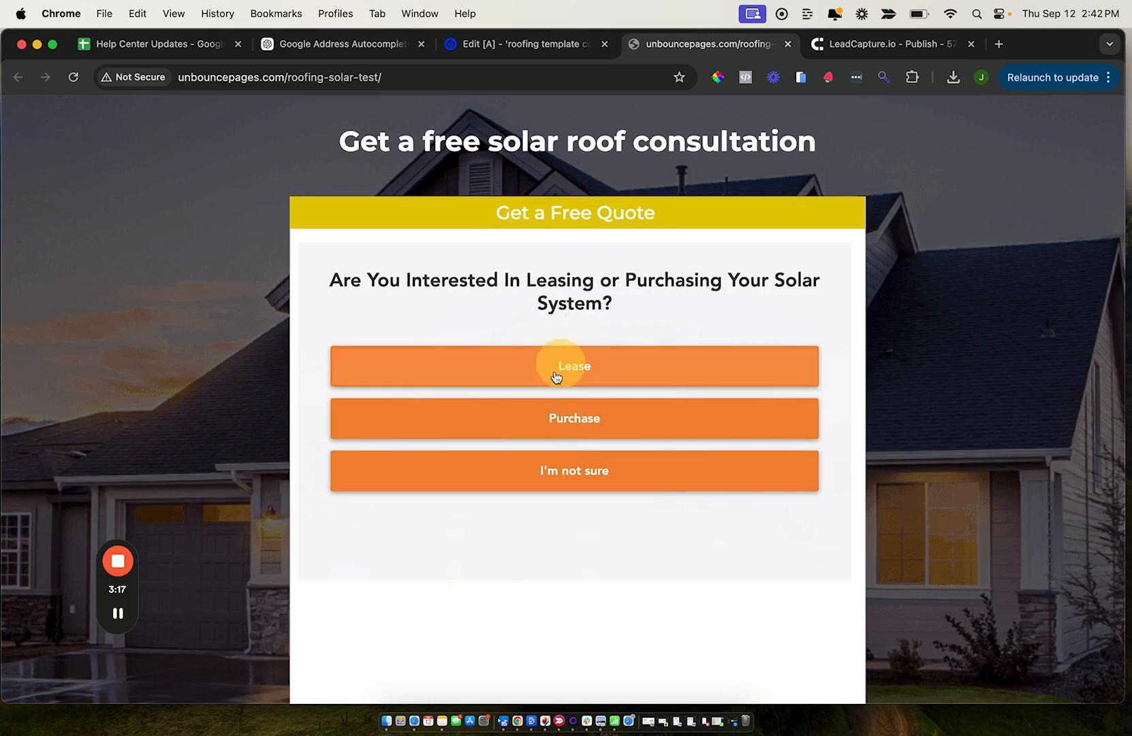
click(556, 375)
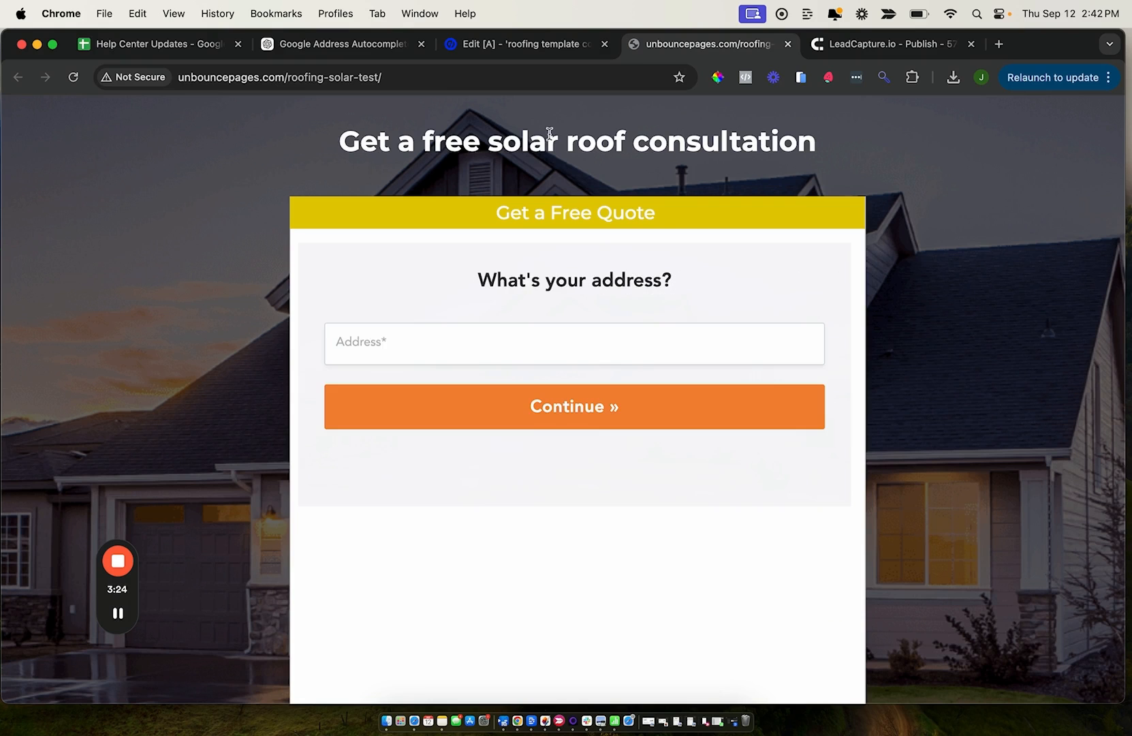
Switch to LeadCapture and expand the advanced Raw Code option to its description and generation control
click(484, 45)
click(736, 298)
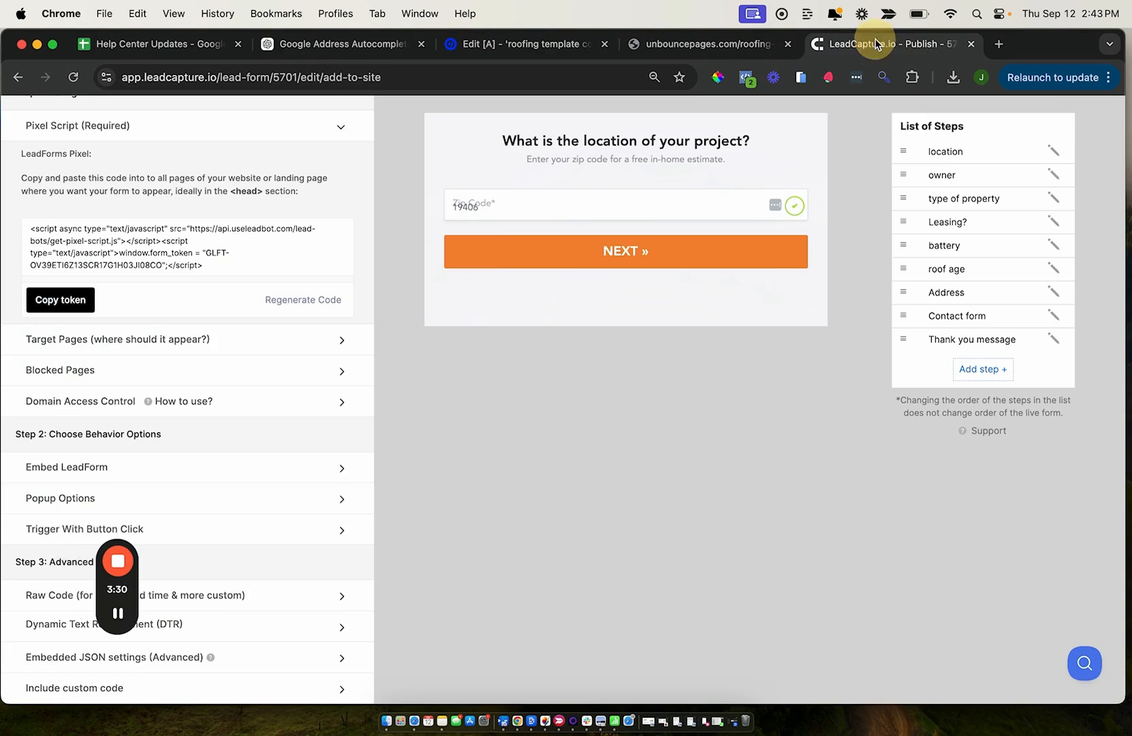
click(876, 44)
scroll(352, 180, up, 3)
scroll(281, 363, down, 1)
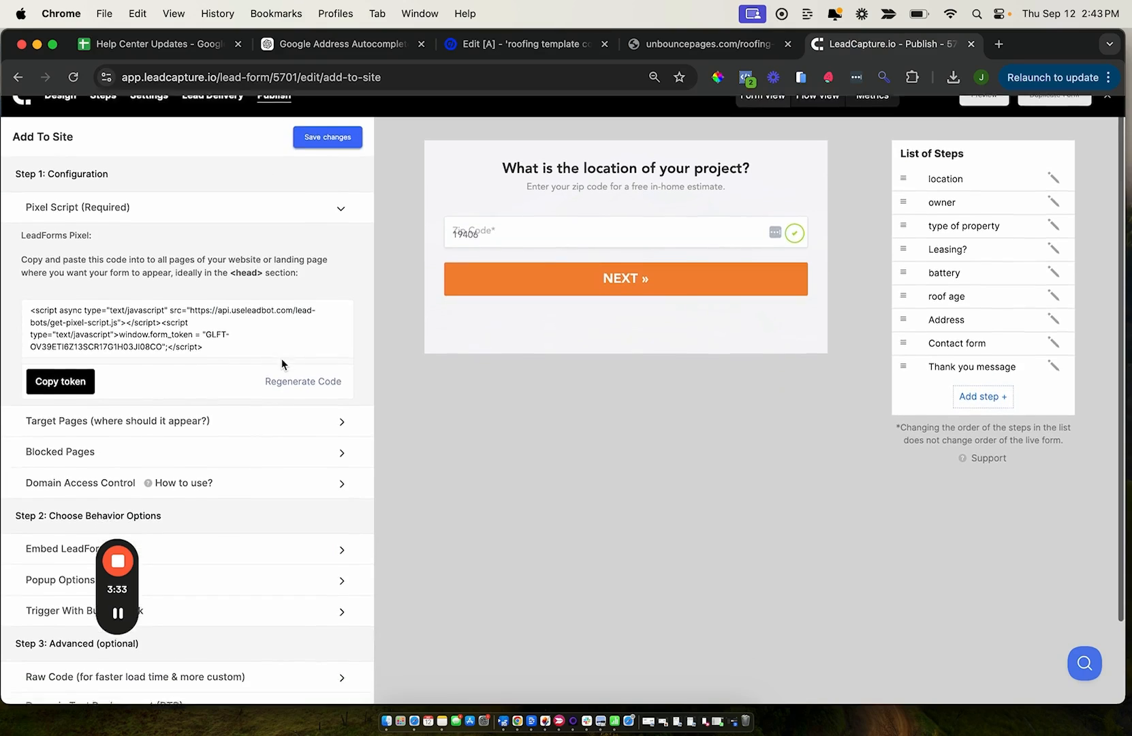
scroll(282, 358, down, 2)
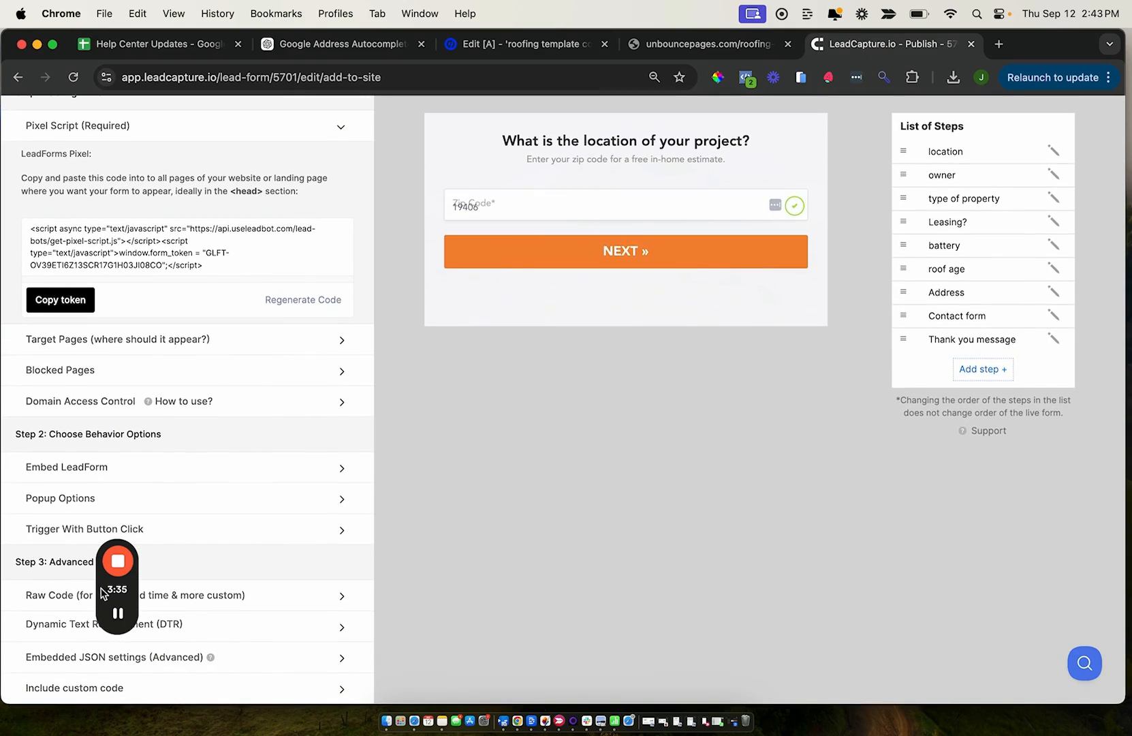
drag(102, 593, 534, 582)
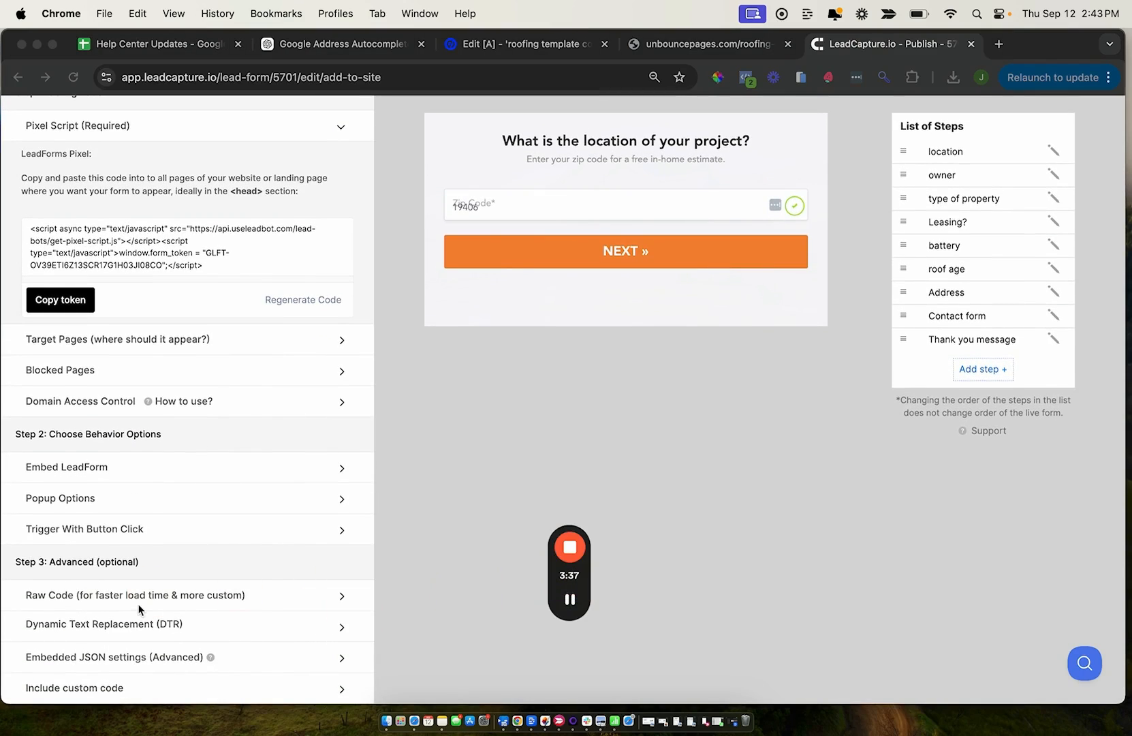
click(334, 599)
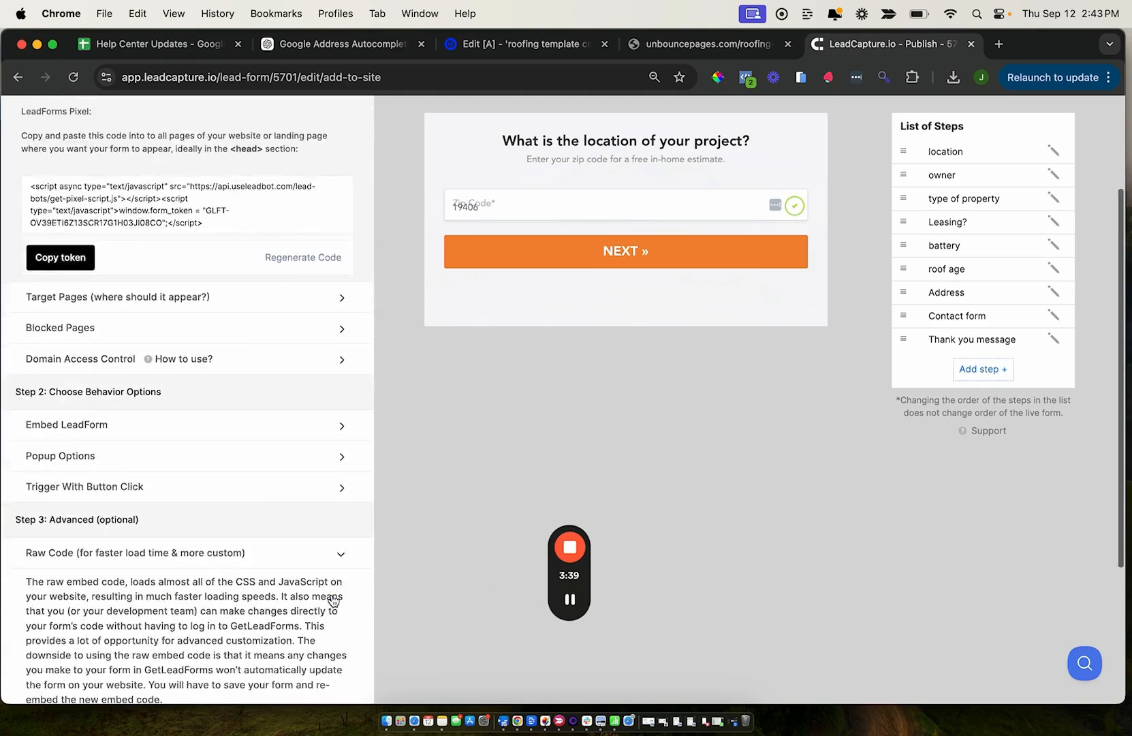
scroll(171, 593, down, 5)
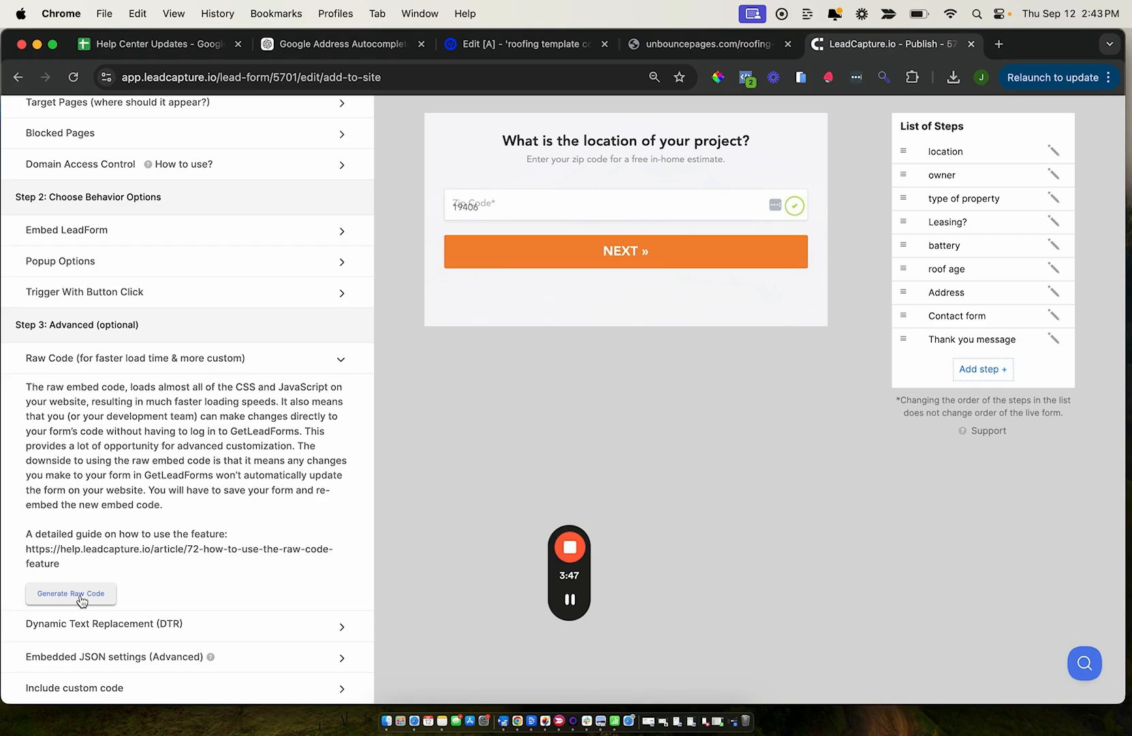
Generate the form's raw code and copy it
click(80, 599)
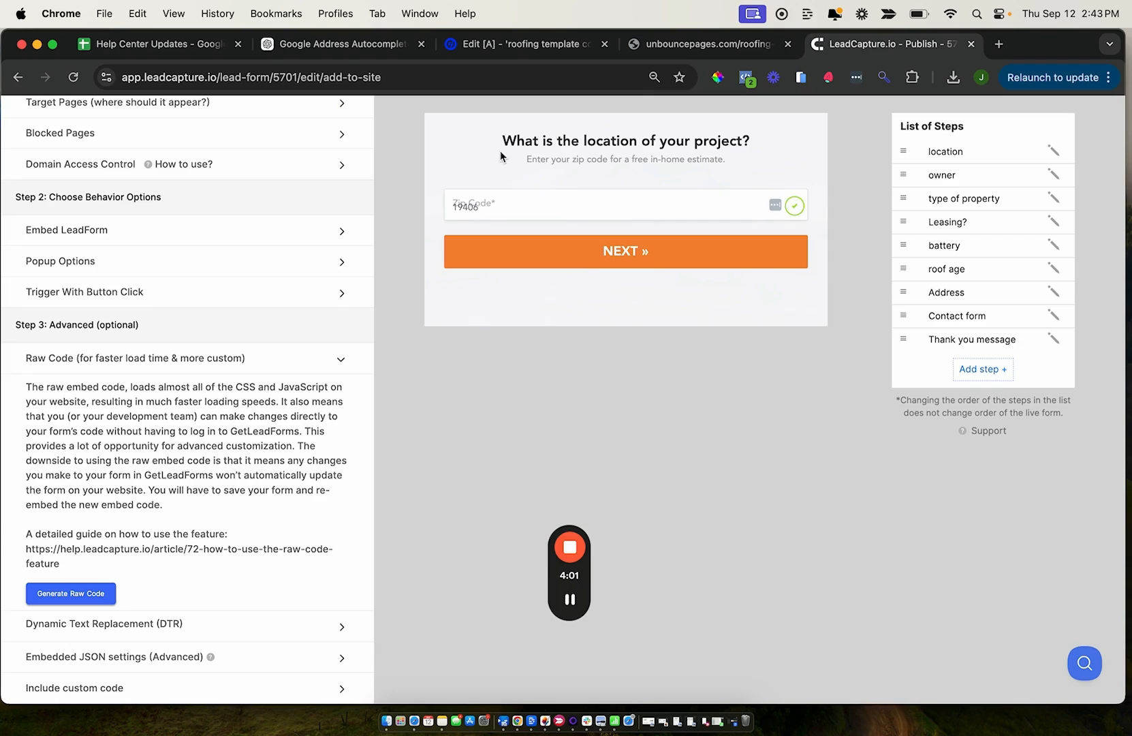
drag(750, 142, 635, 145)
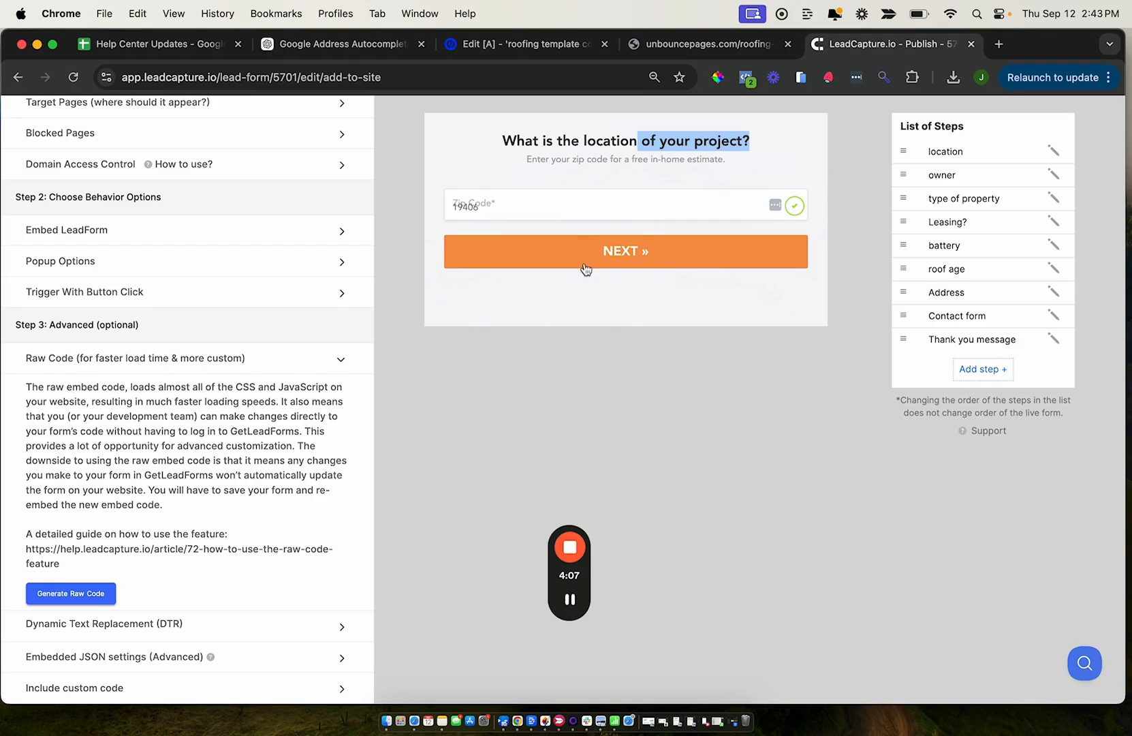
click(74, 593)
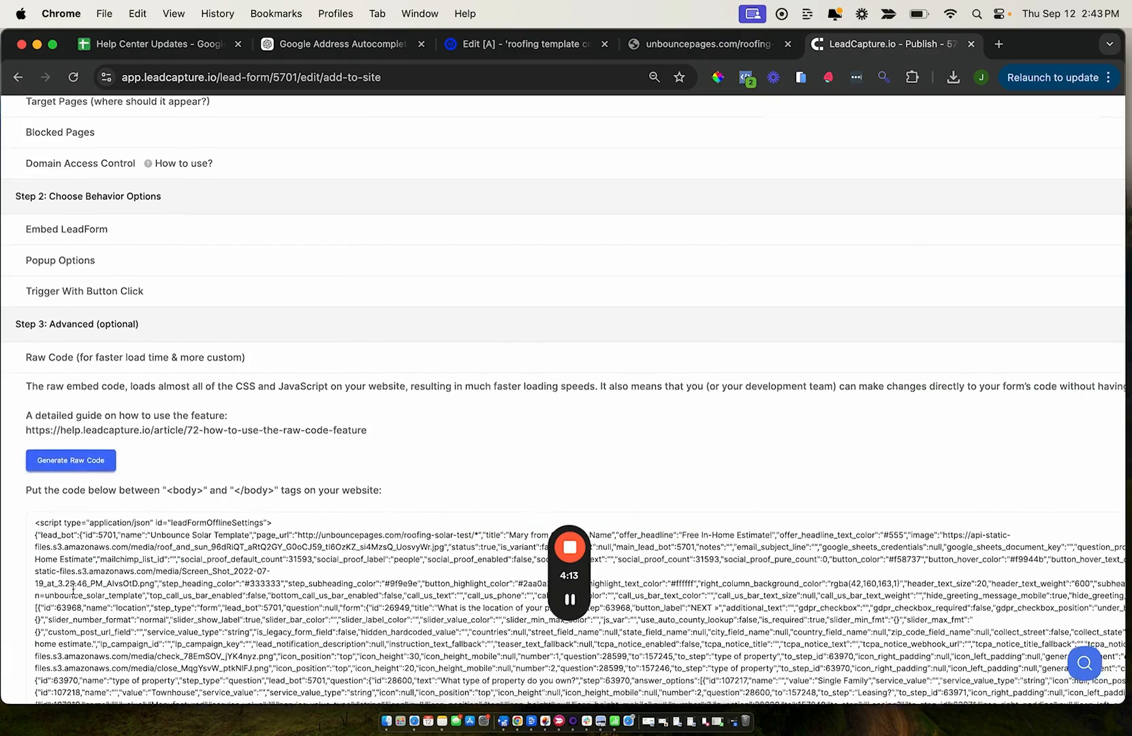
scroll(73, 590, down, 6)
click(55, 592)
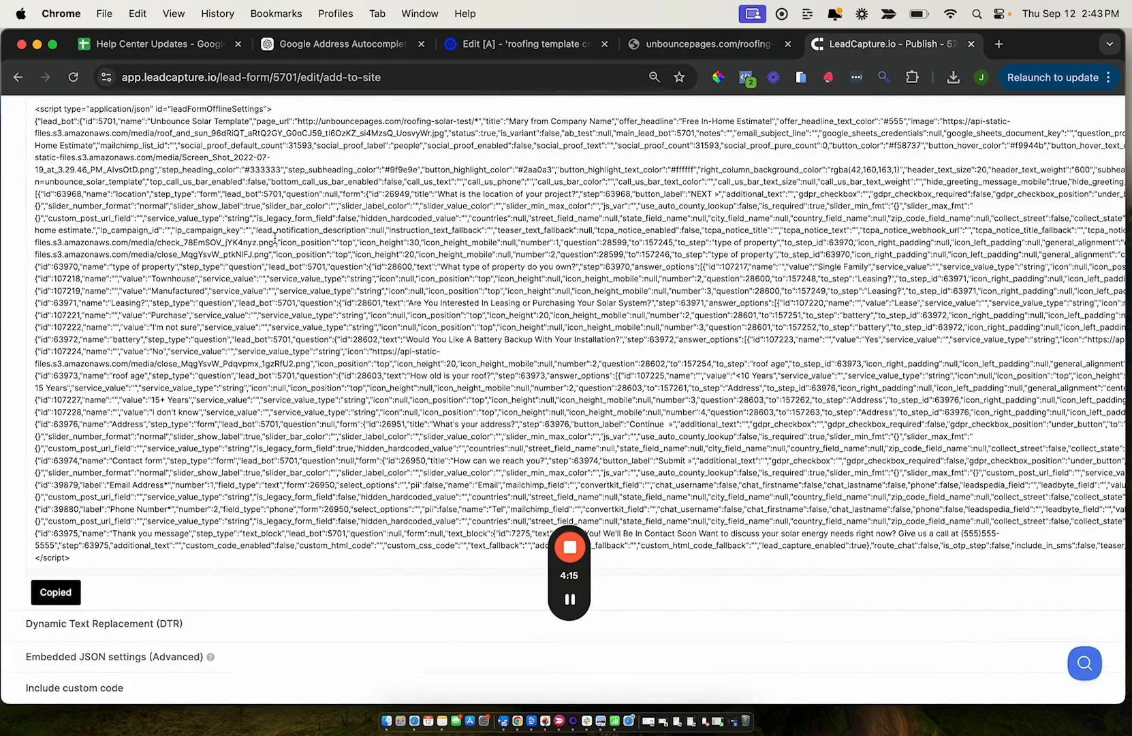
Switch to Unbounce and paste the raw code on a new line below the leadforms-embd-form div in the custom HTML element
click(512, 51)
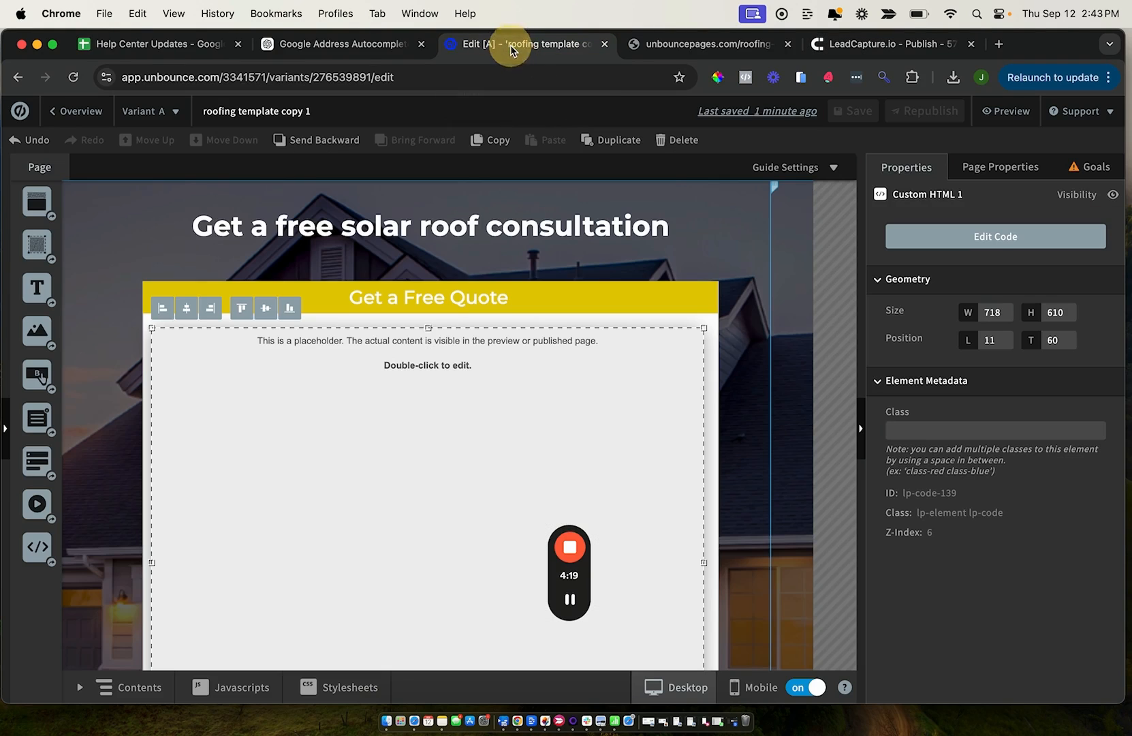
double_click(367, 394)
click(370, 269)
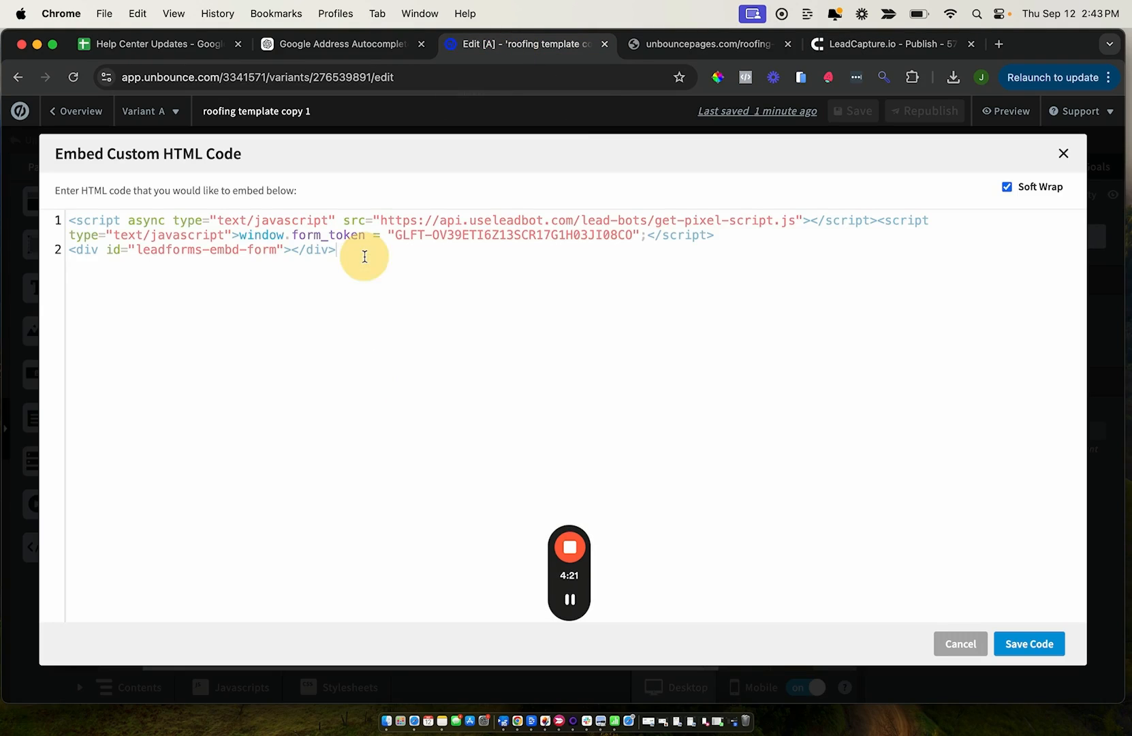
key(Return)
key(super+v)
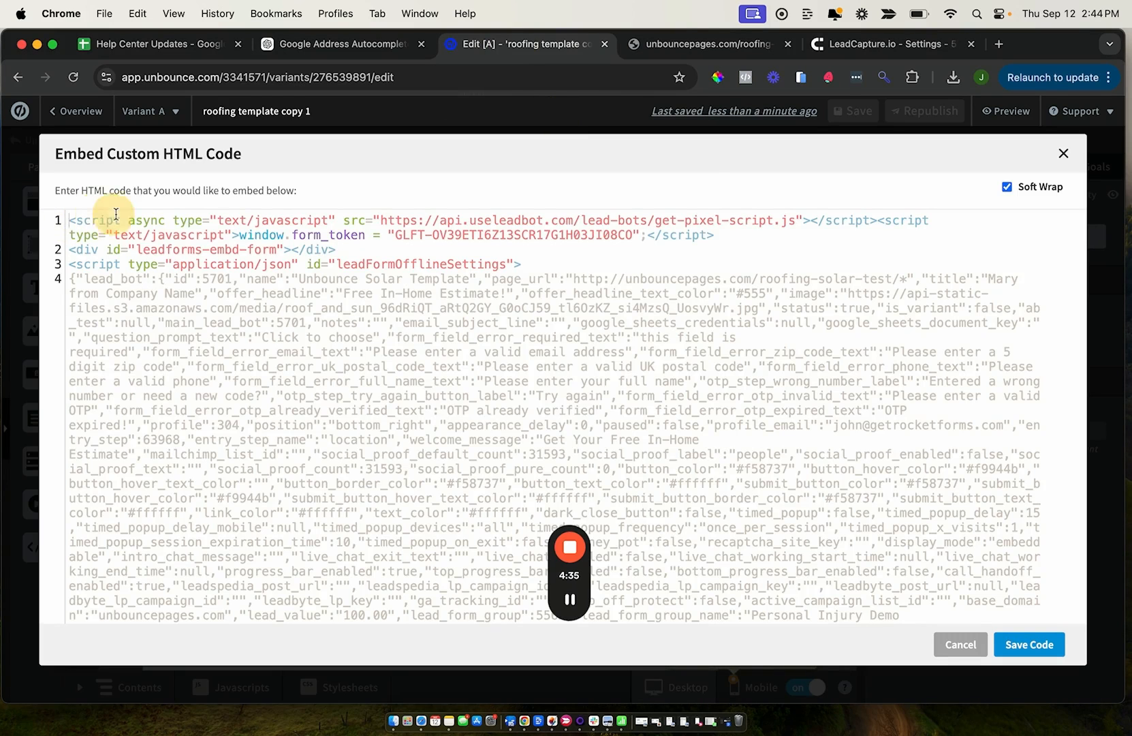
Review the pixel script and leadforms-embd-form div lines, and save the custom HTML code
drag(74, 214, 334, 220)
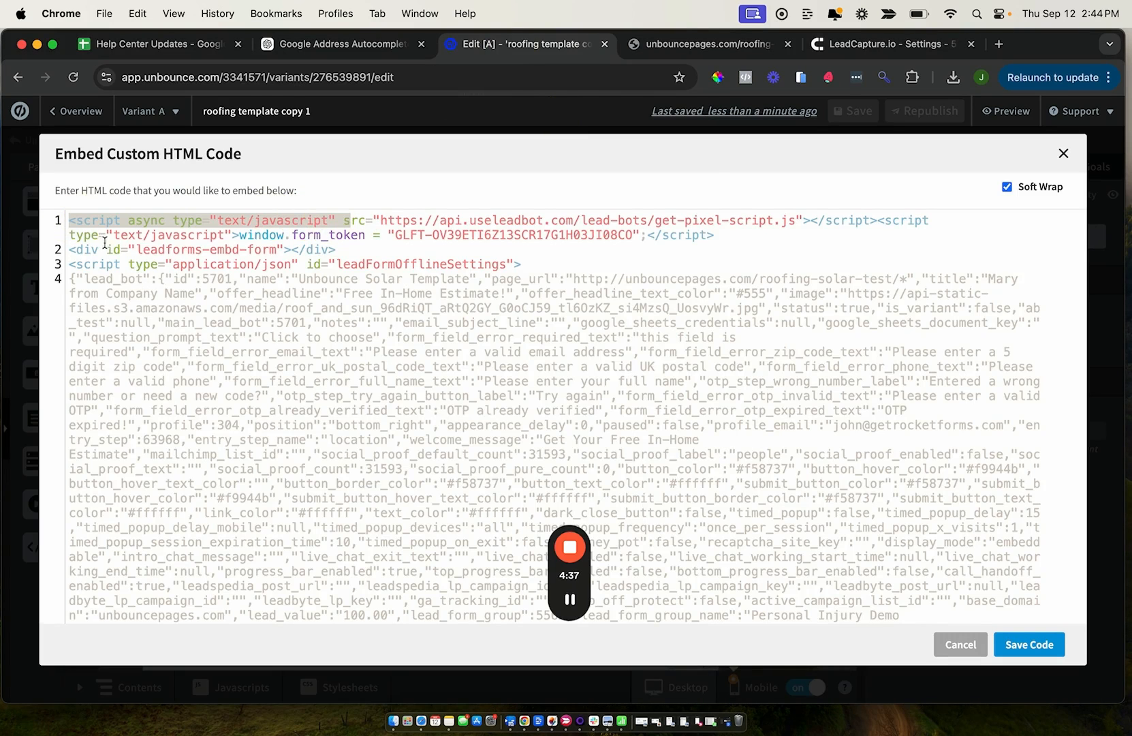
click(75, 249)
drag(74, 249, 335, 248)
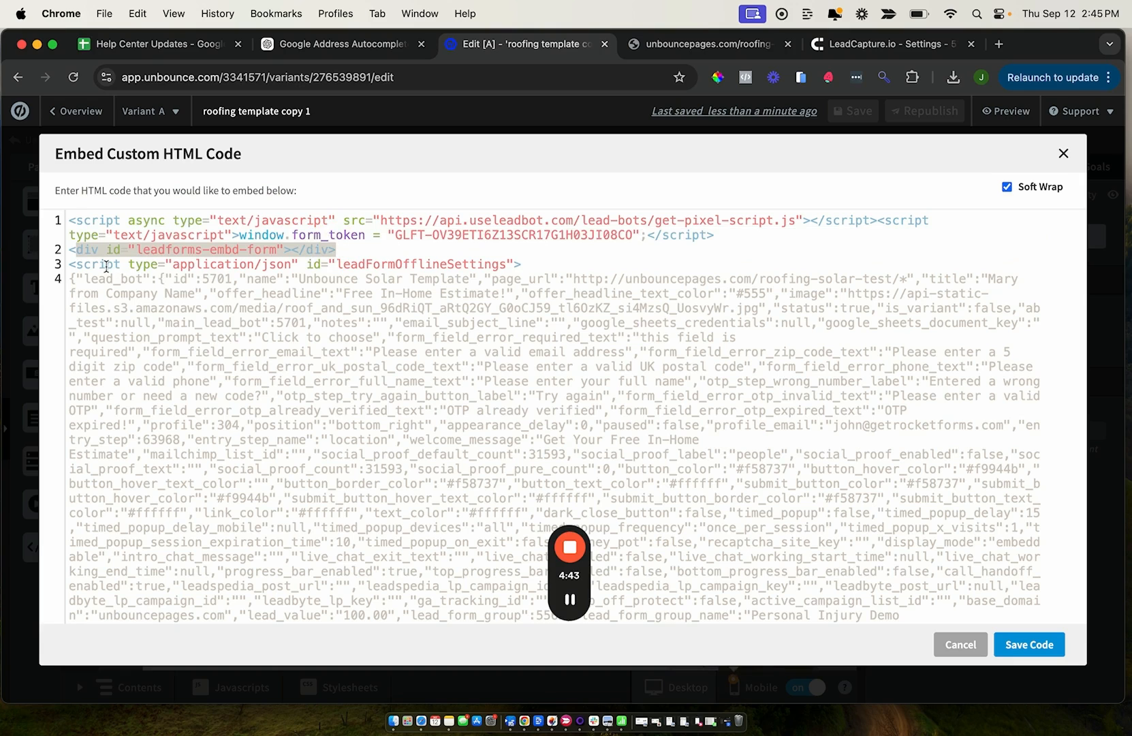
click(1029, 644)
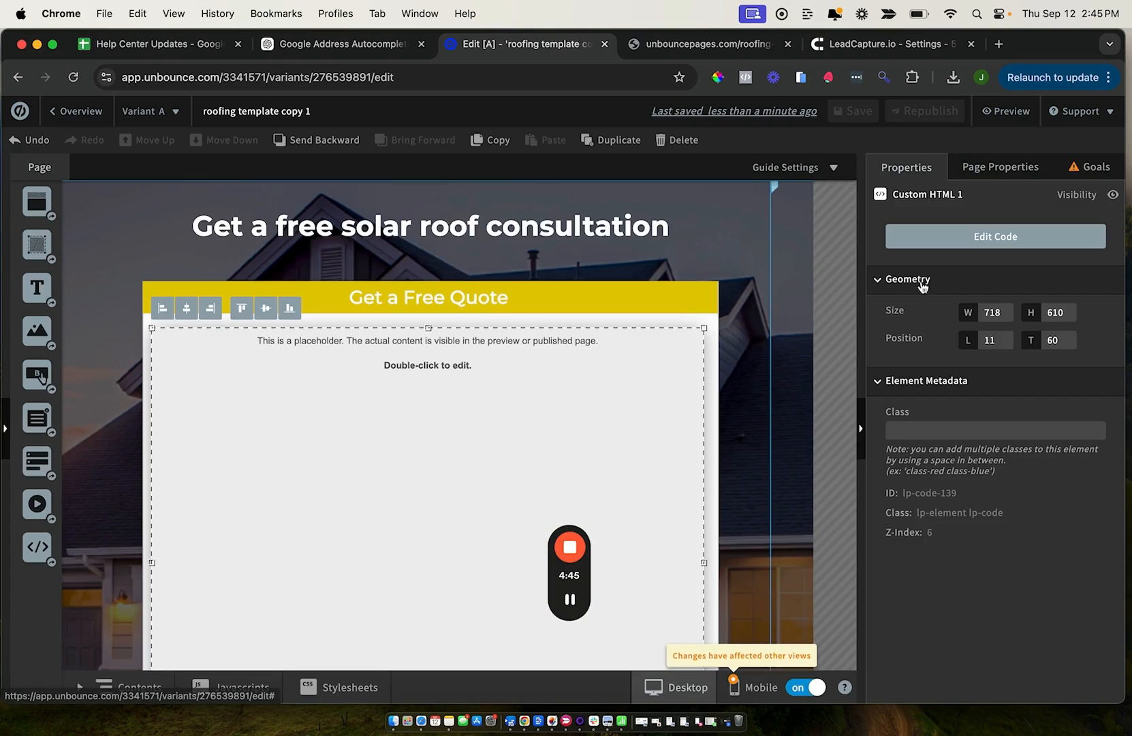
Reload the published roofing-solar-test page to check how the embedded form loads
click(685, 47)
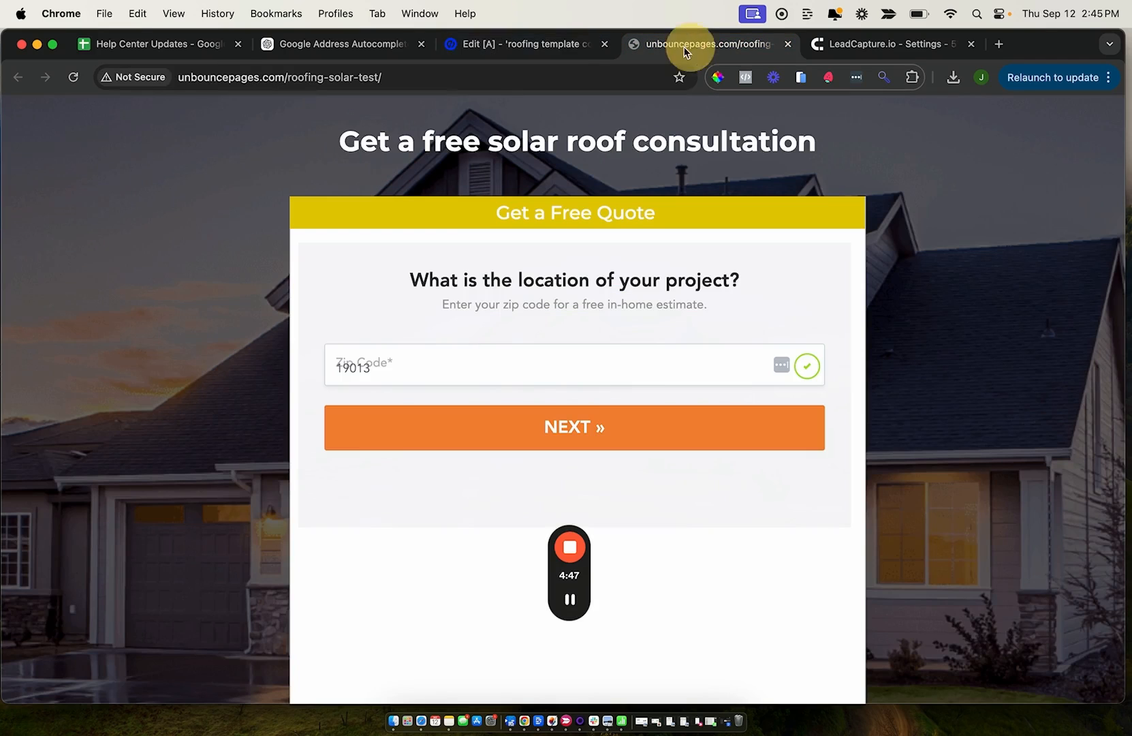
click(457, 75)
key(Return)
In Unbounce, move the custom HTML element down and add a button of about 150 by 49 below the Get a Free Quote header
click(481, 45)
drag(309, 384, 294, 510)
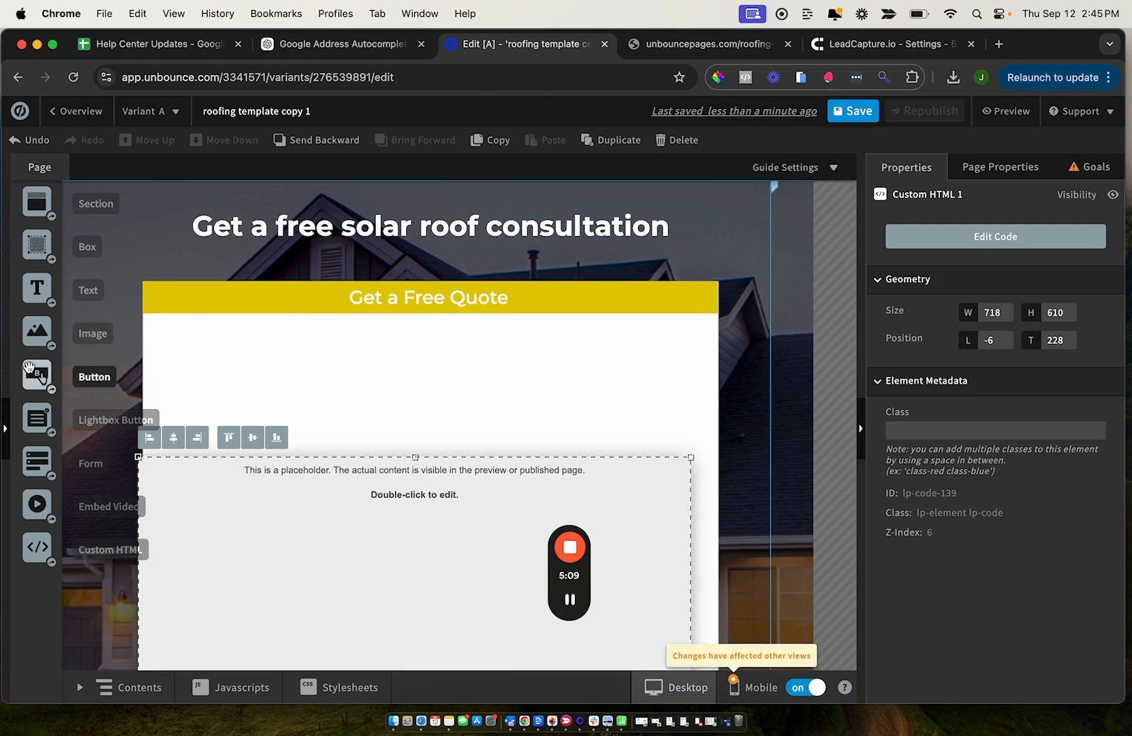
drag(28, 371, 427, 359)
click(568, 355)
click(440, 359)
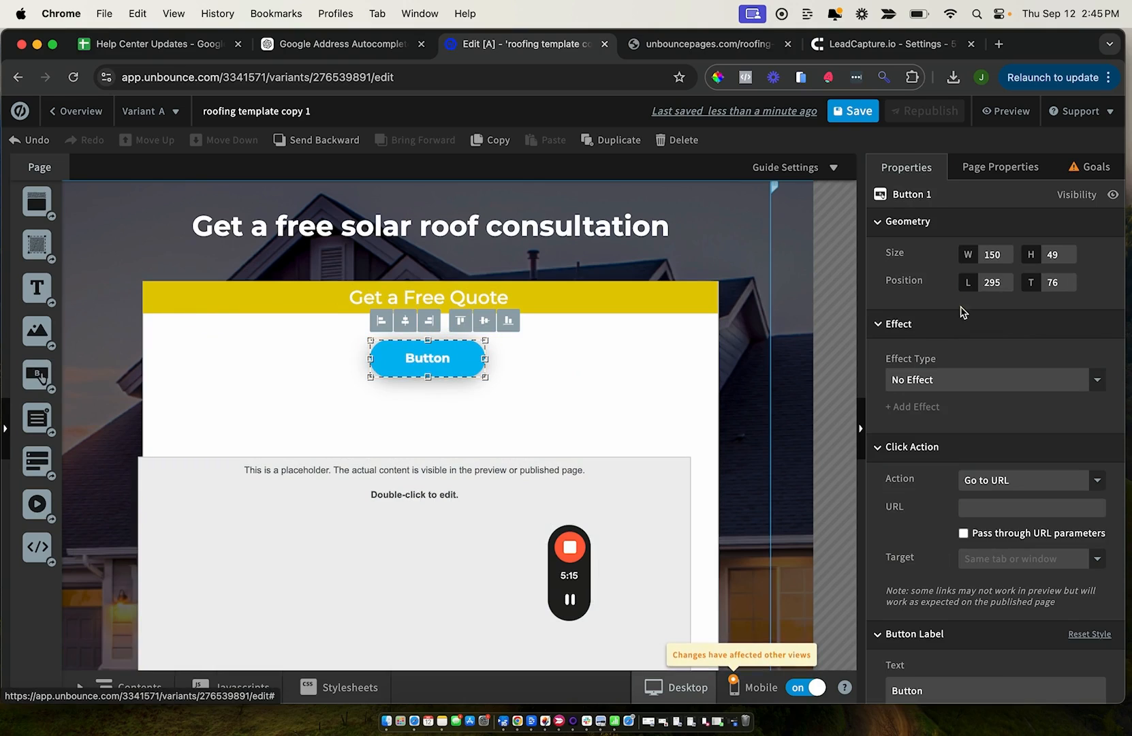
Change the new button's label text to Click Here
double_click(431, 359)
text(Click Here)
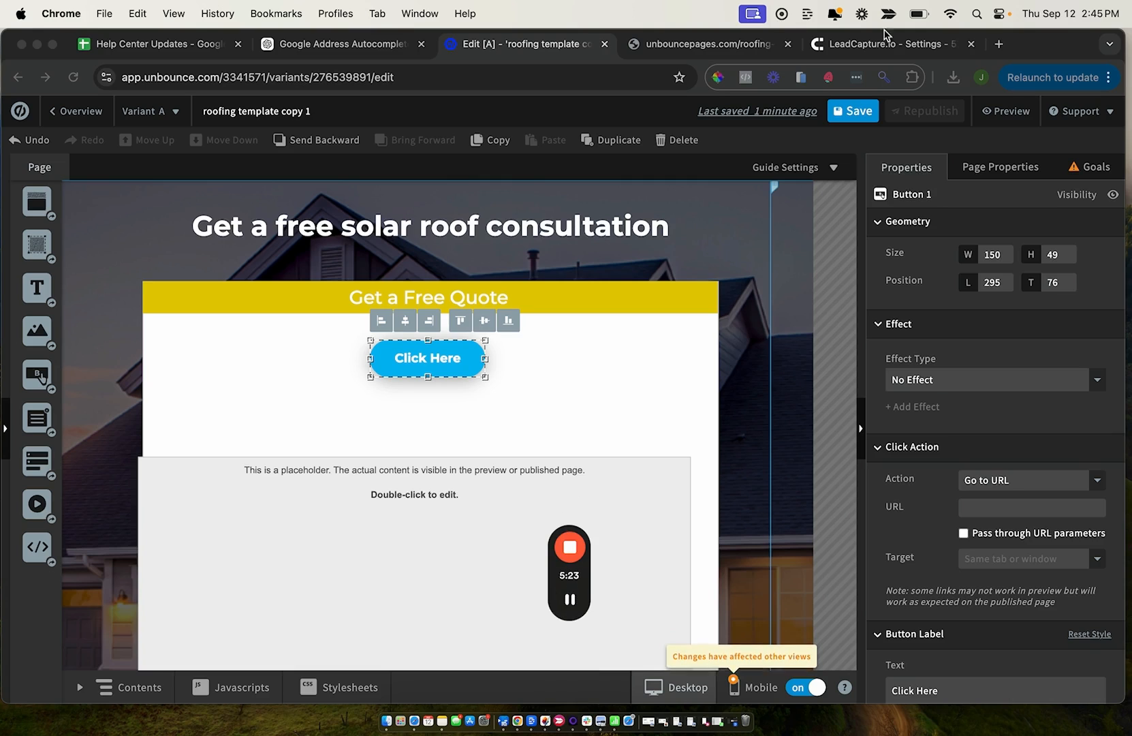
Switch to LeadCapture.io, set the form mode to All in the form's settings, and save the changes
click(886, 42)
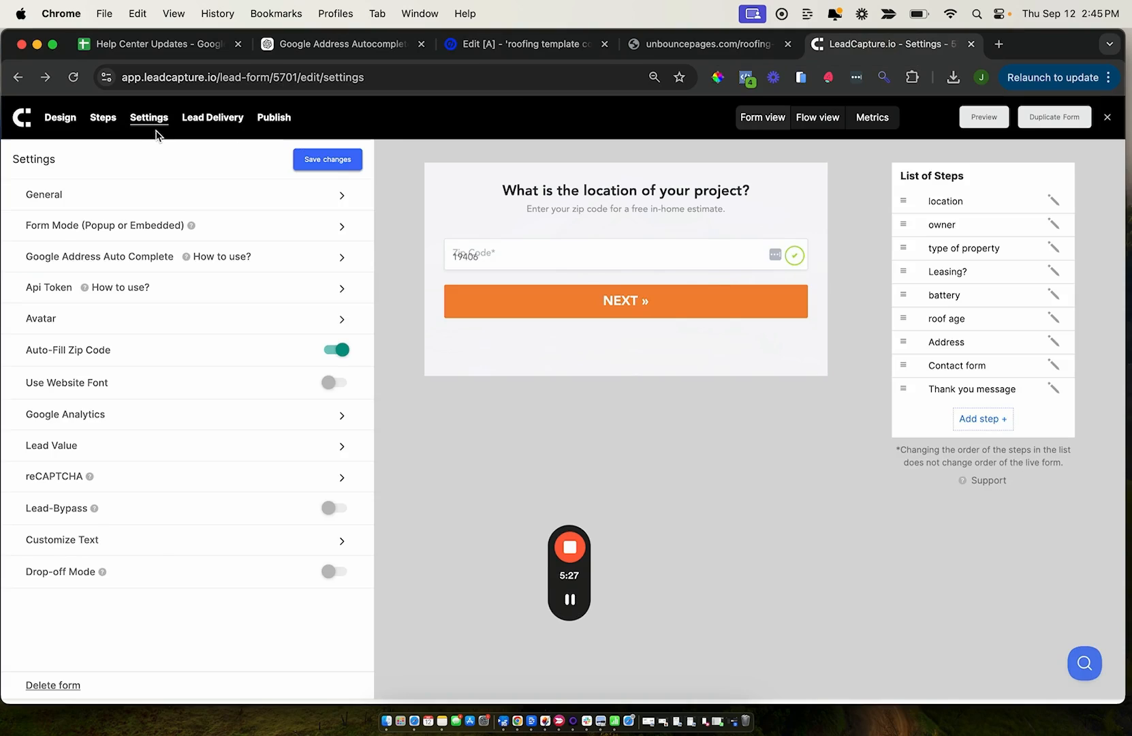
click(252, 226)
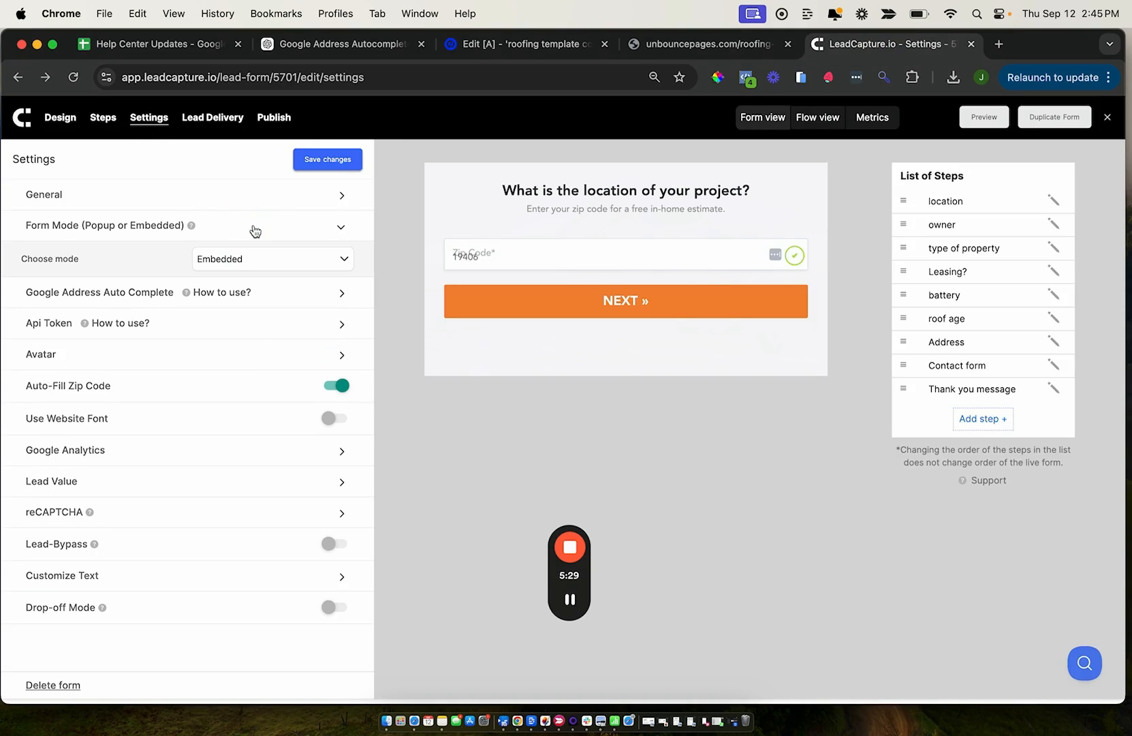
click(222, 259)
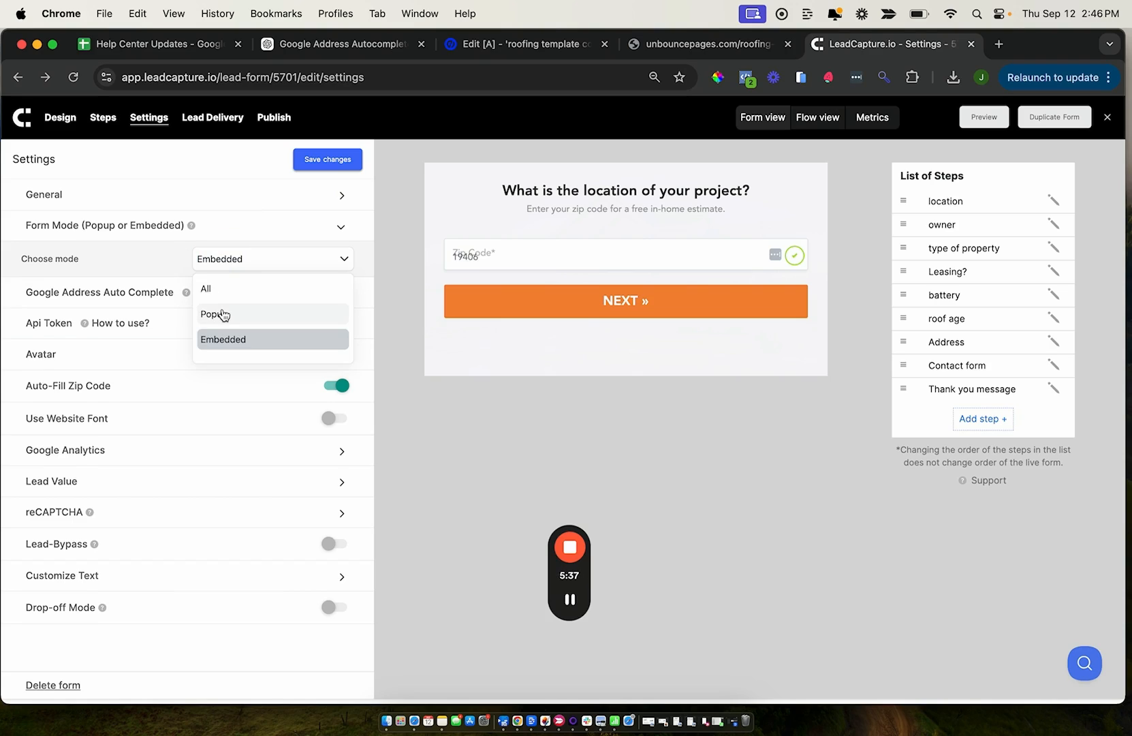
click(210, 290)
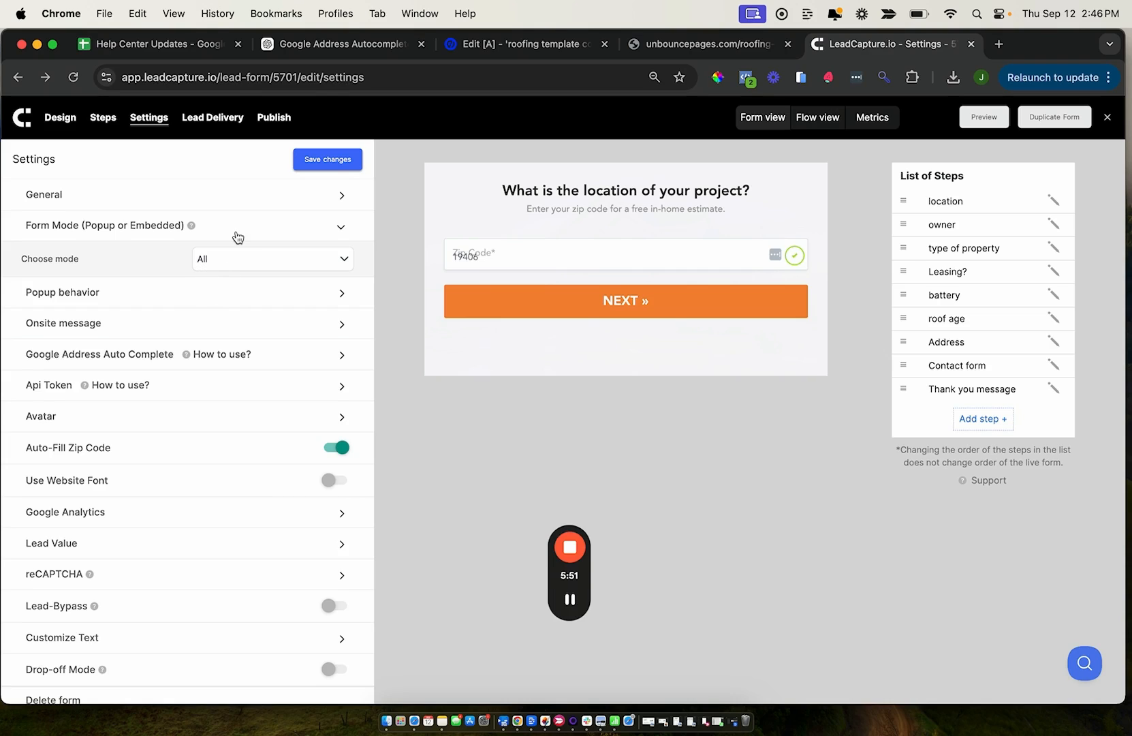
click(320, 162)
Copy the leadforms-trigger-el class name from the Trigger With Button Click example in the form's publishing options
click(273, 117)
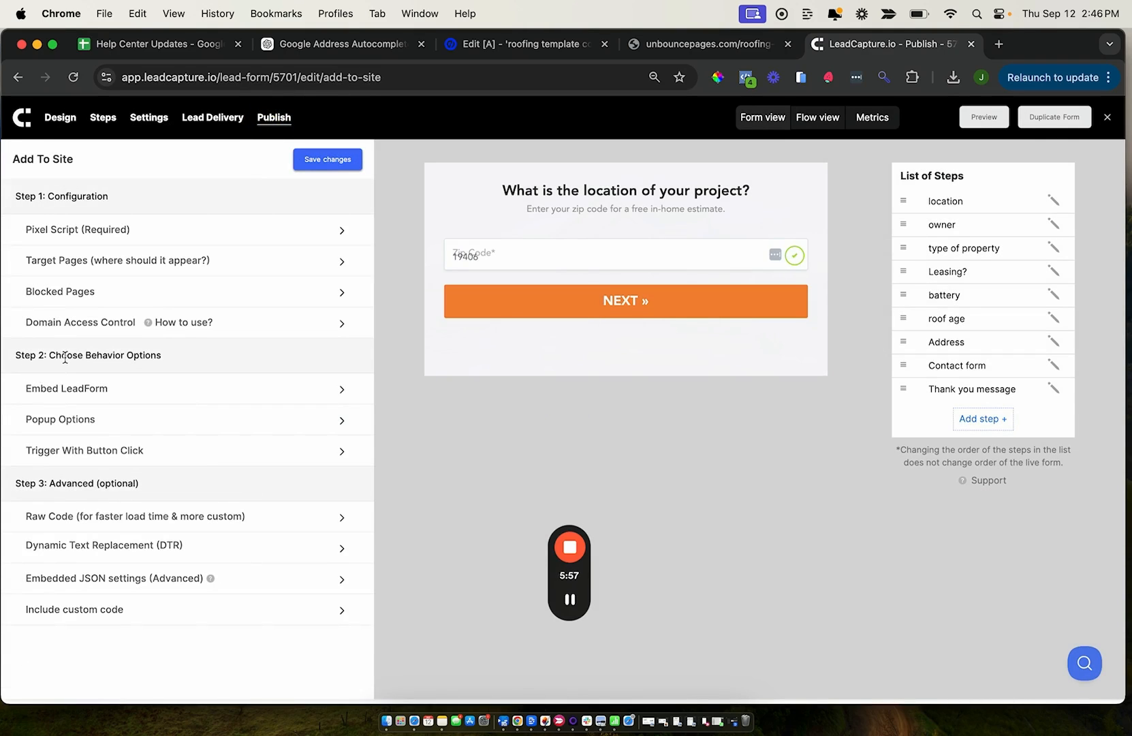
click(41, 451)
scroll(176, 545, down, 2)
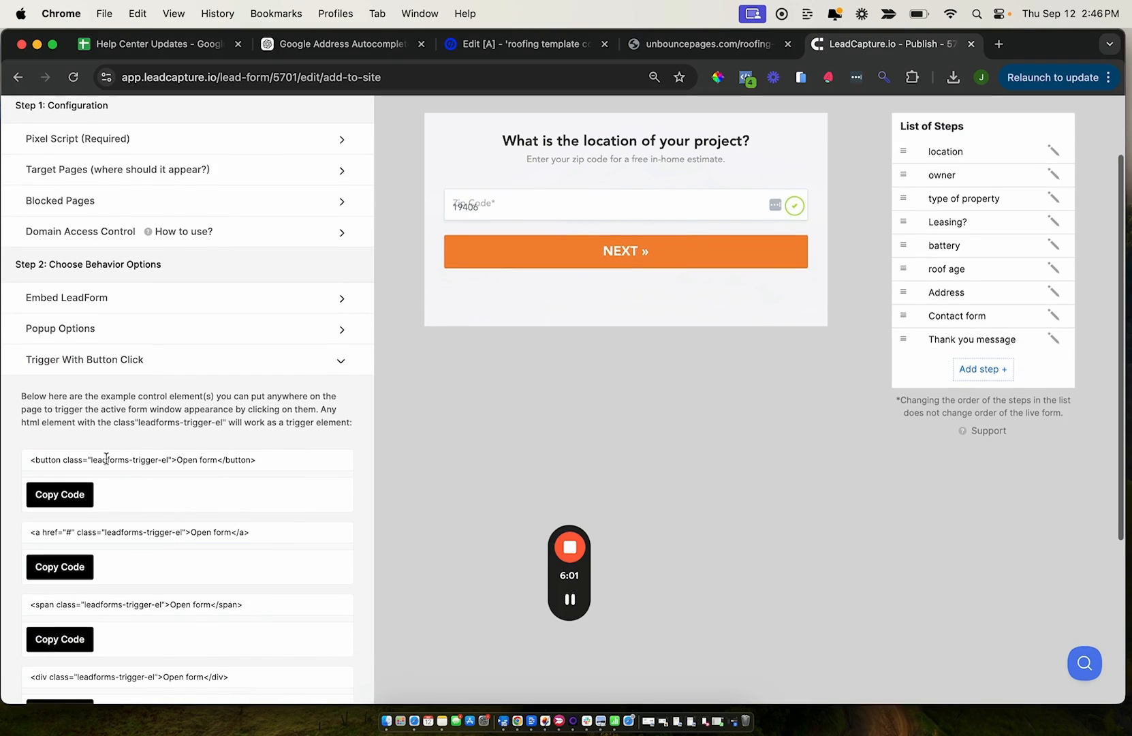
drag(91, 459, 170, 460)
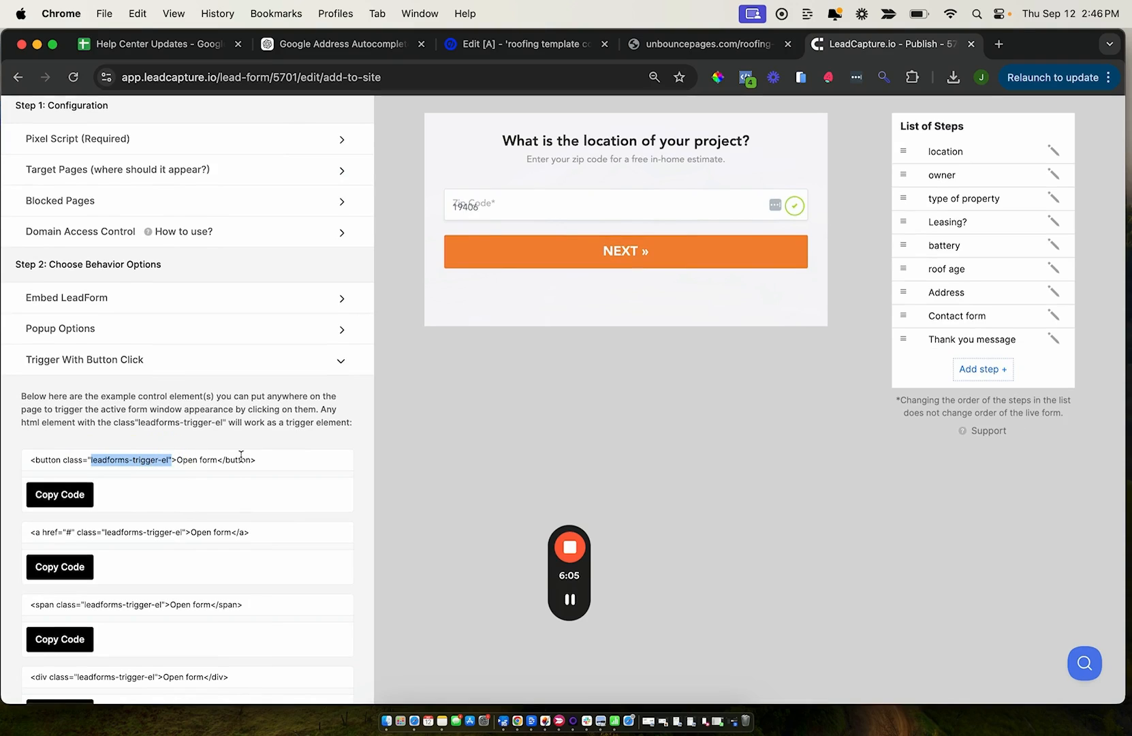
key(super+c)
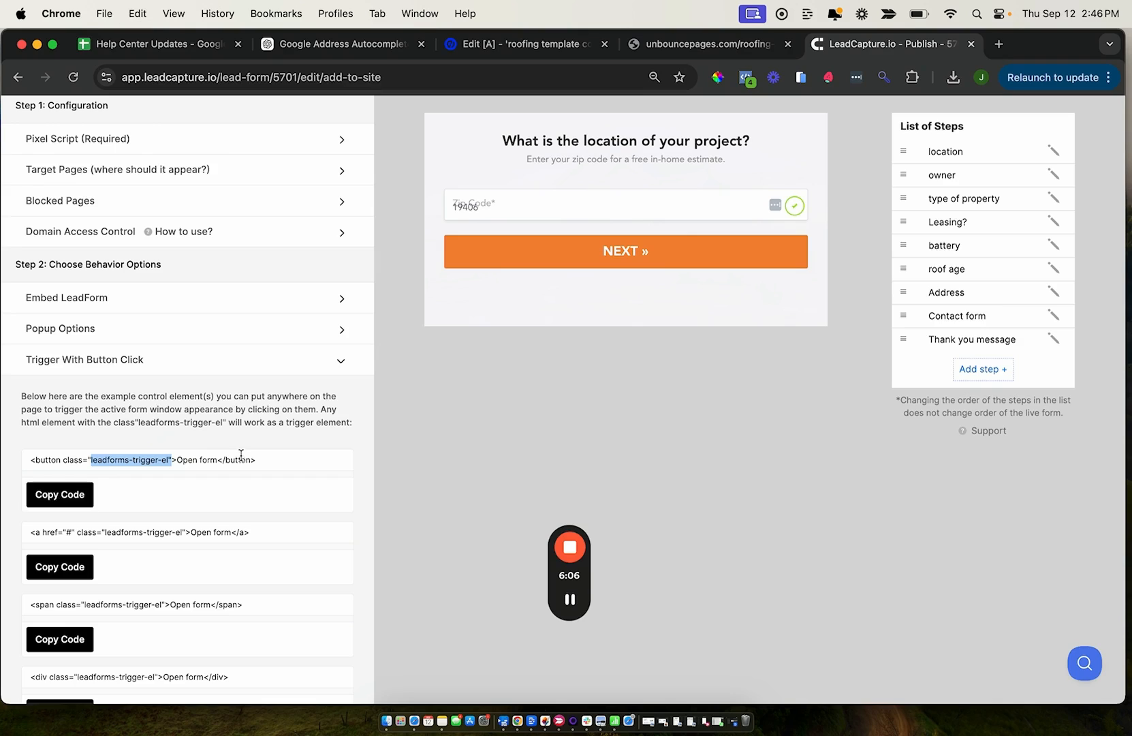
Switch to Unbounce and paste the copied trigger class into the Class metadata of the Click Here button
click(509, 49)
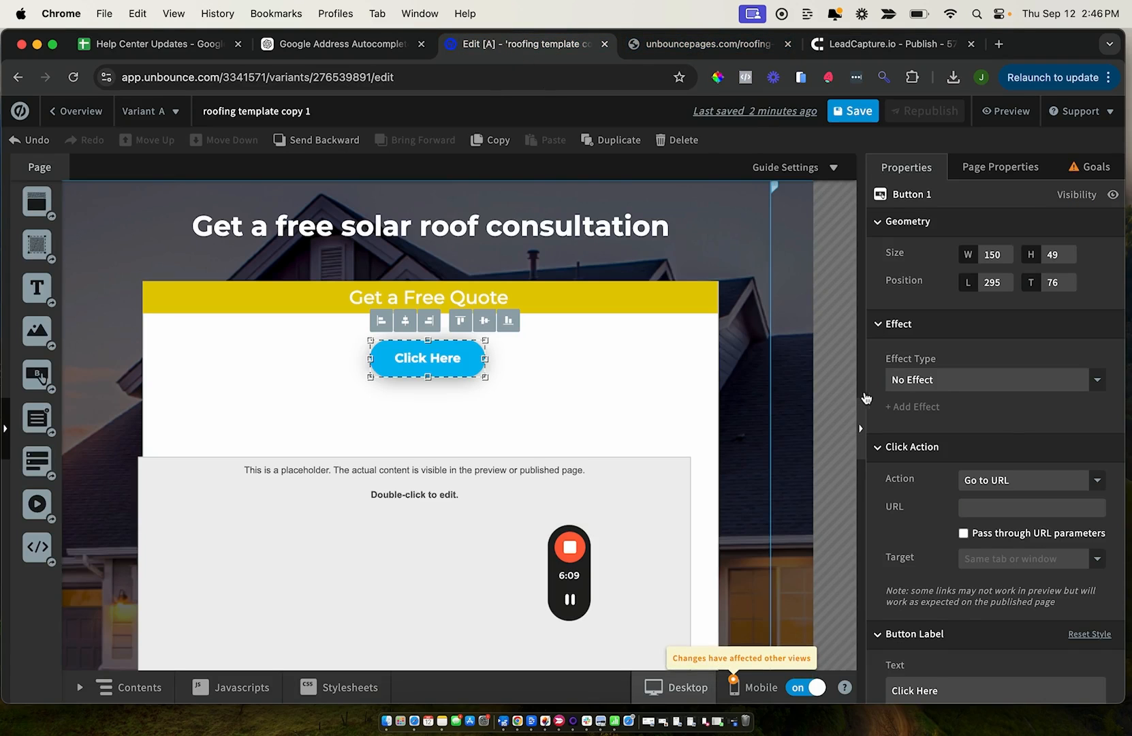
scroll(1003, 431, down, 2)
scroll(1003, 431, down, 5)
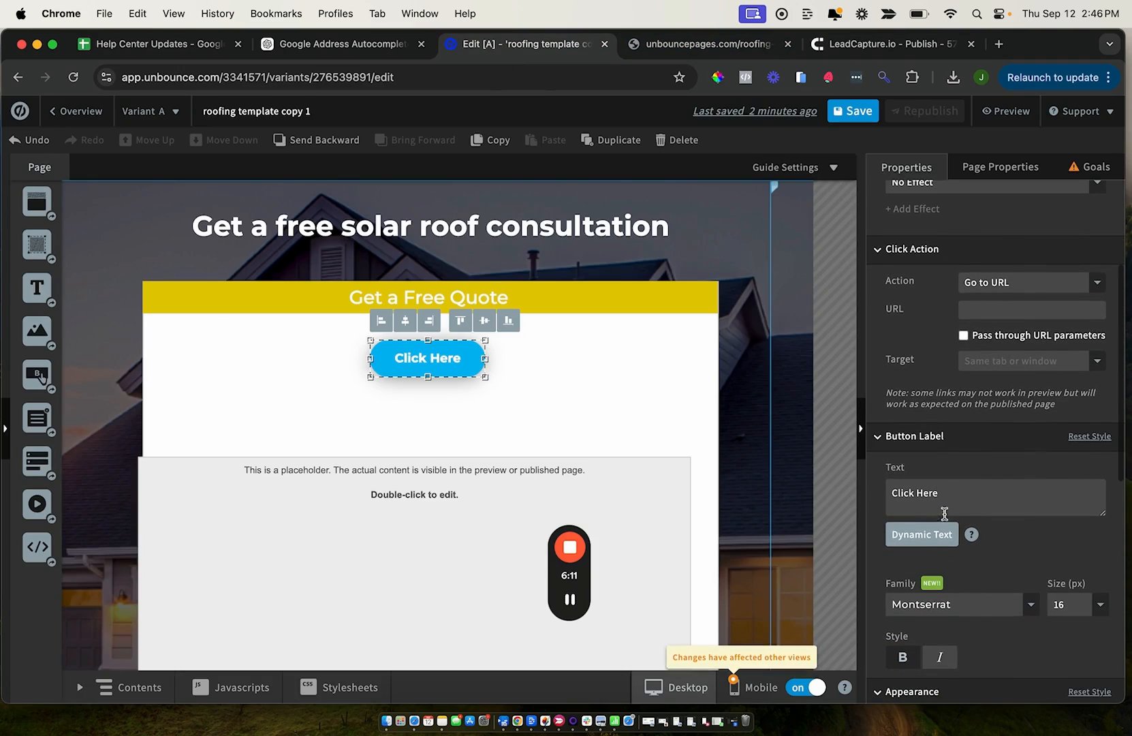
scroll(935, 552, down, 10)
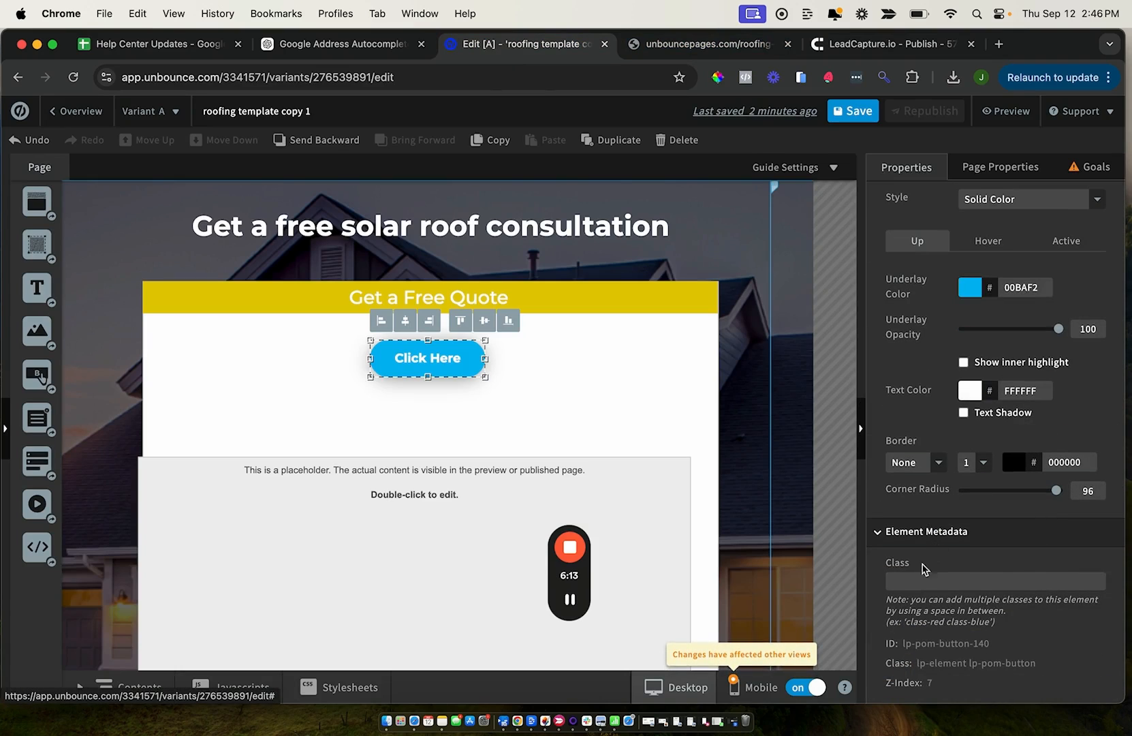
click(913, 576)
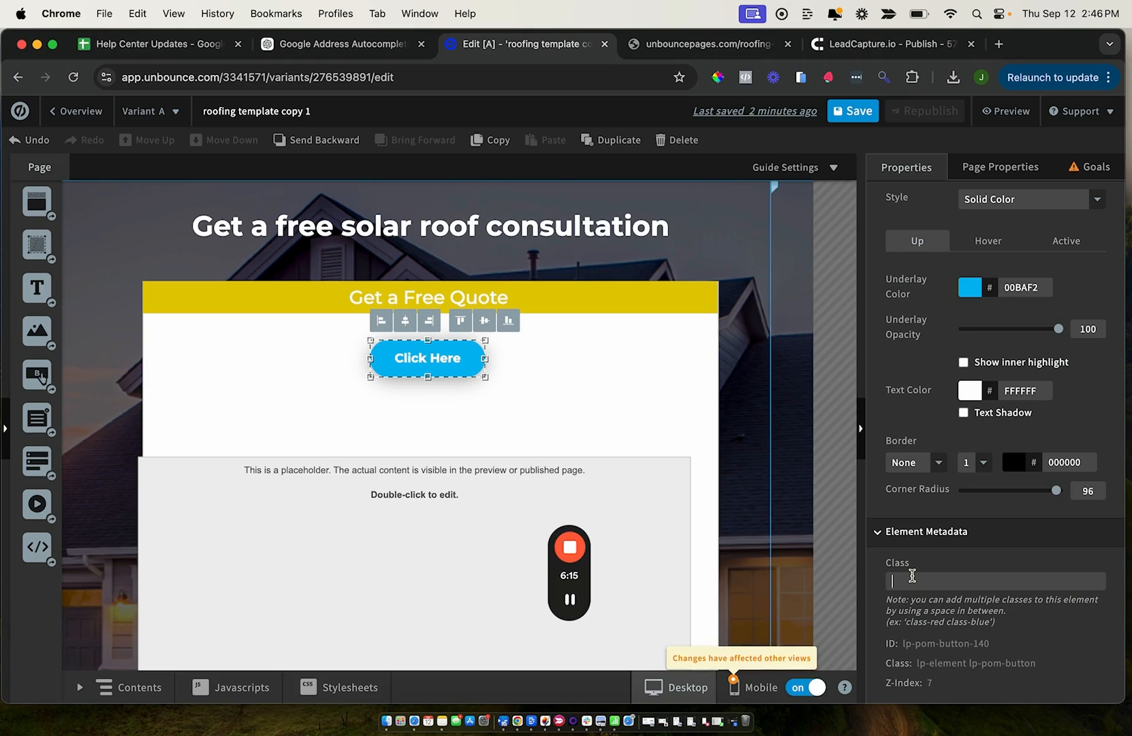
key(super+v)
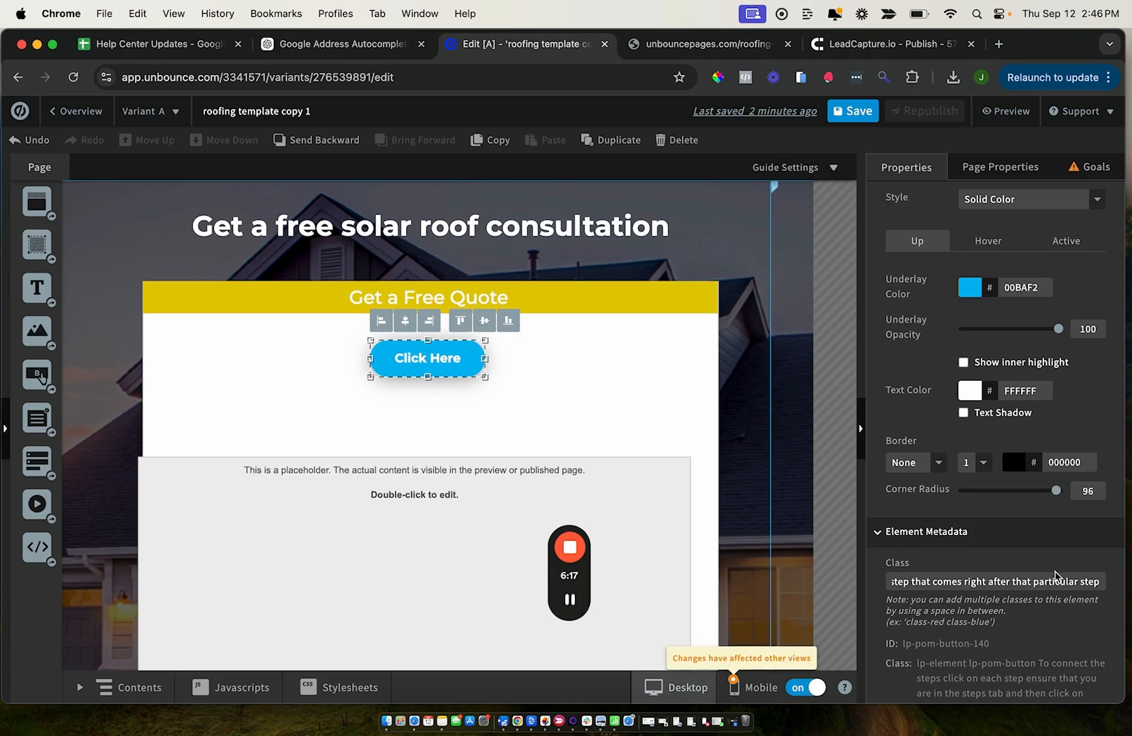
Set the Click Here button's Go to URL target to #, and save and republish the page
scroll(904, 535, up, 4)
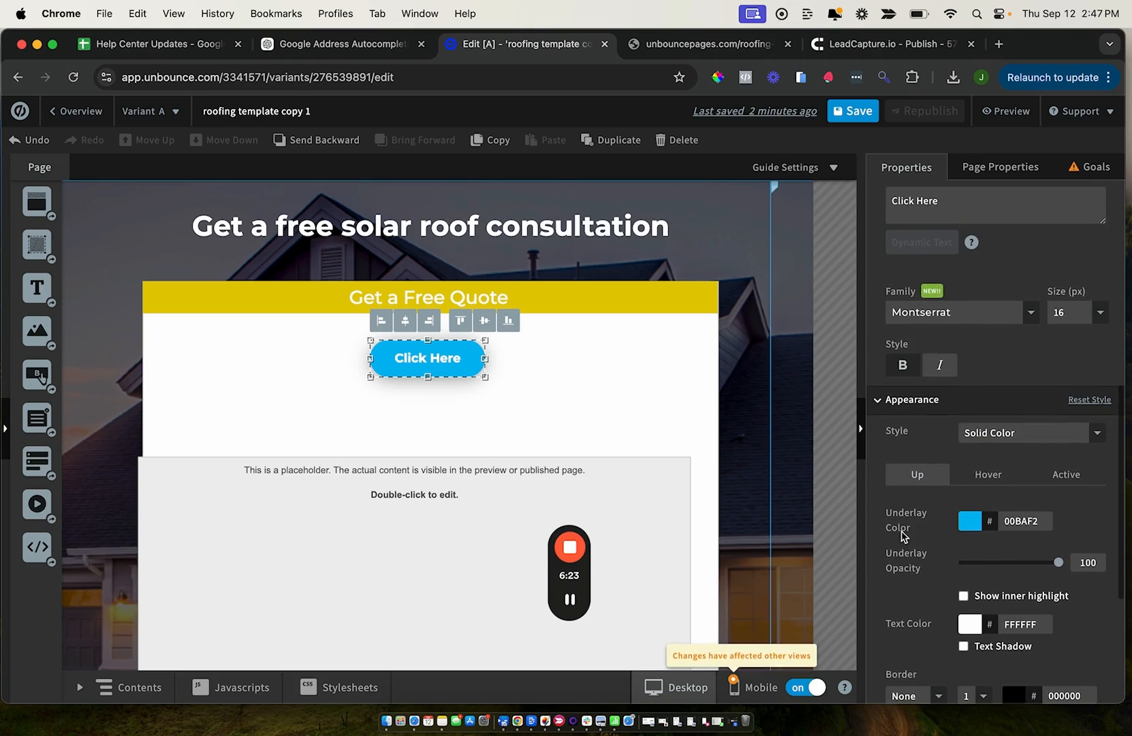
scroll(903, 535, up, 6)
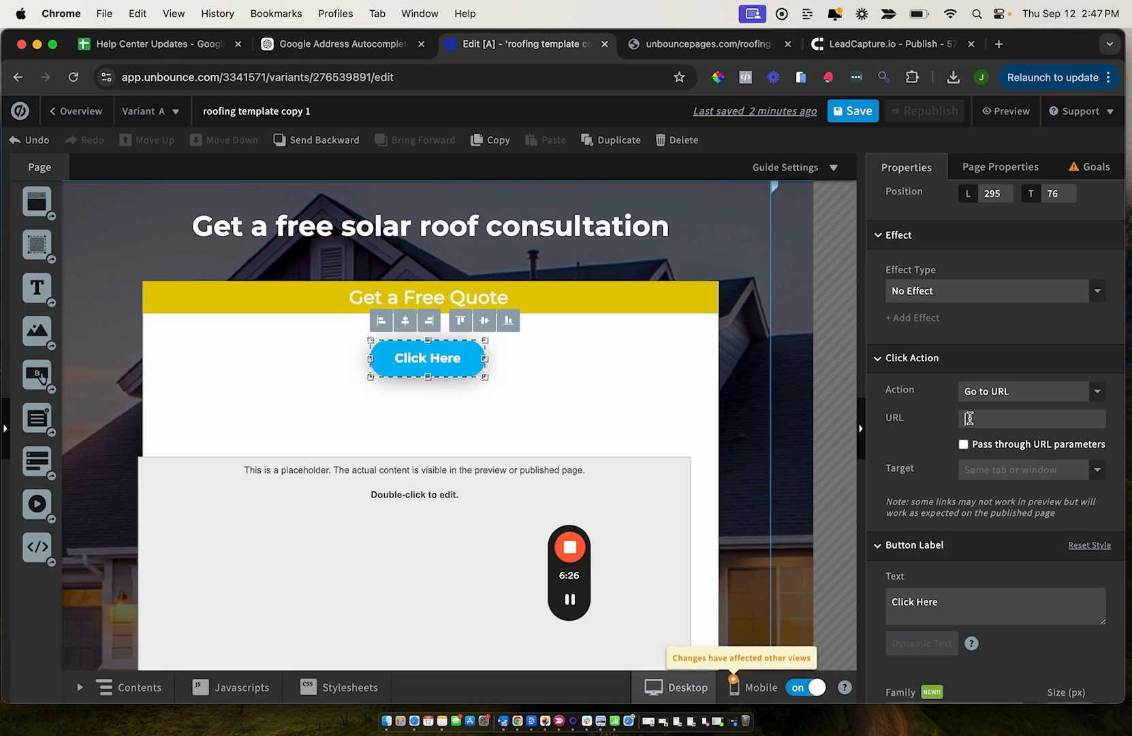
click(969, 418)
text(#)
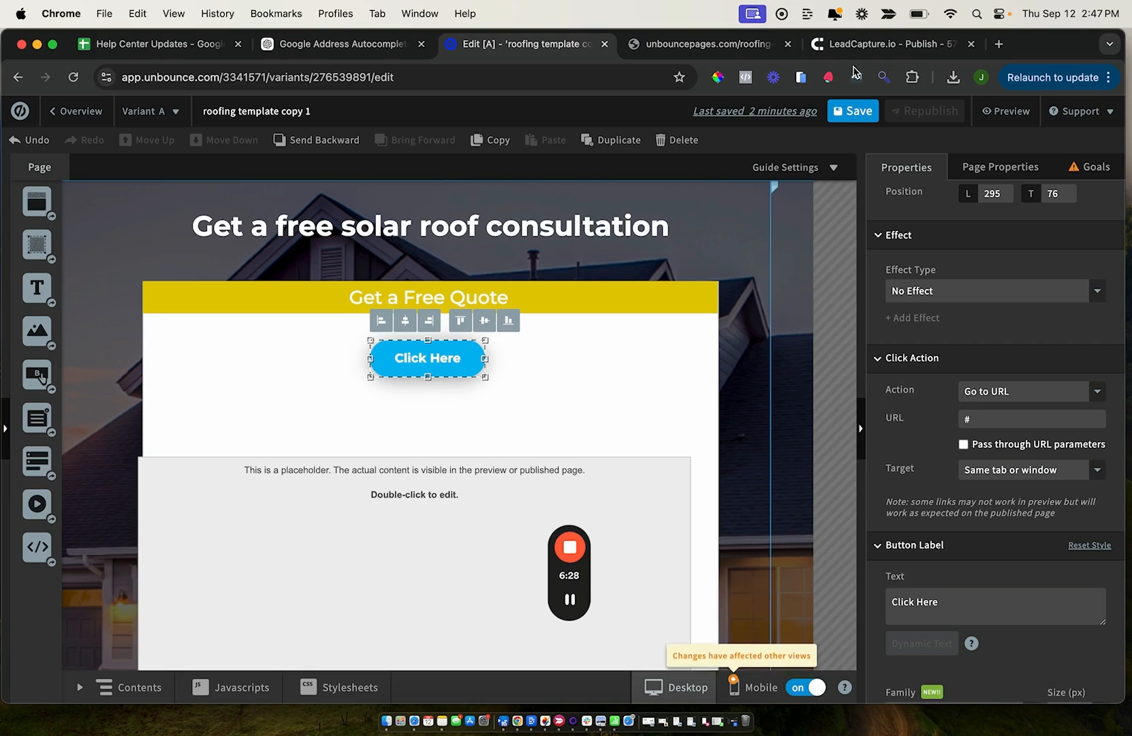
click(860, 114)
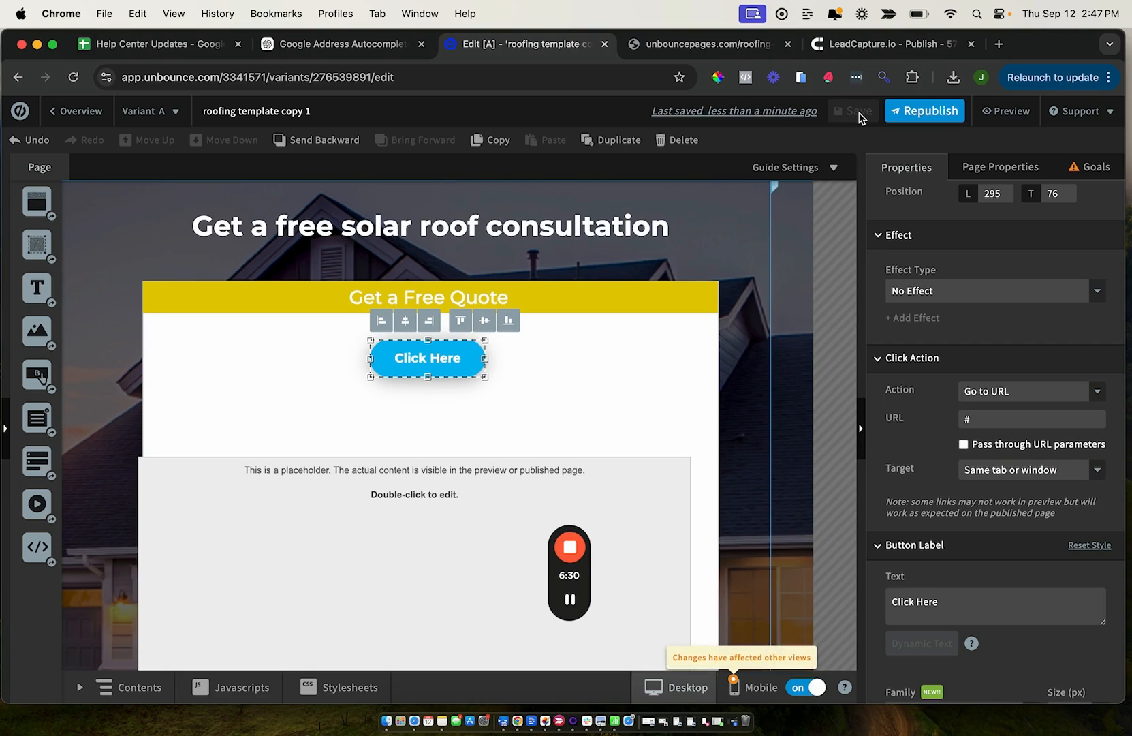
click(925, 111)
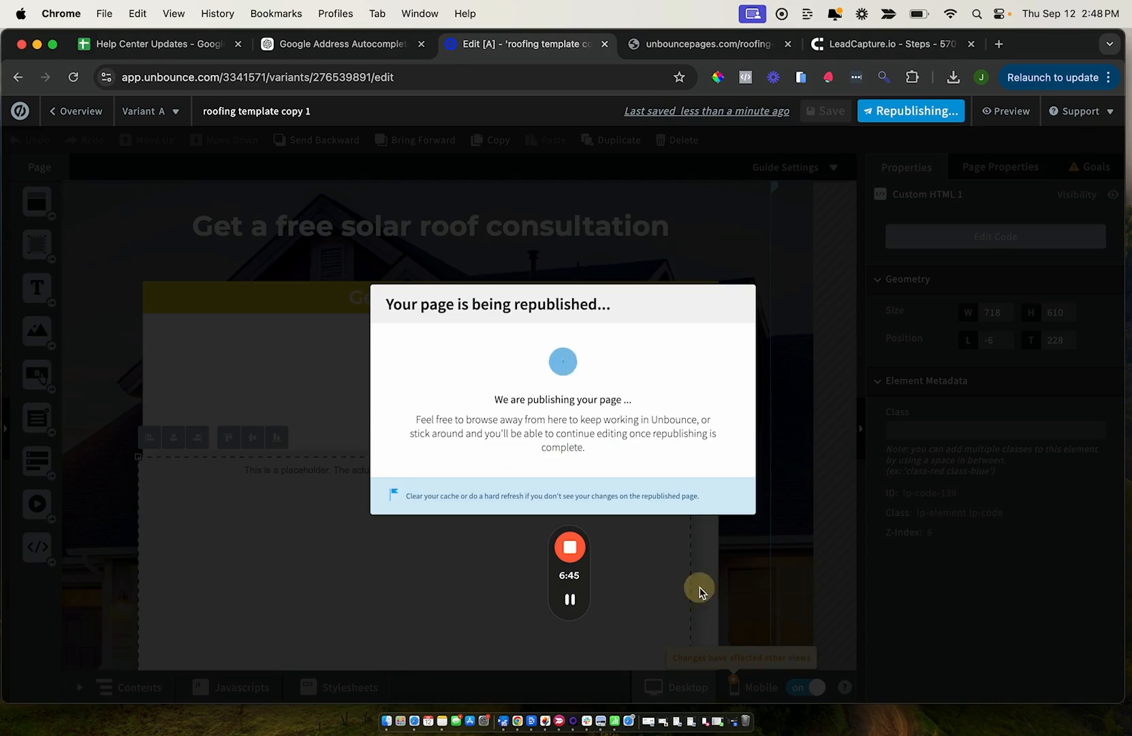
Reload the published roofing-solar-test page and test the Click Here button as the form popup trigger
click(673, 45)
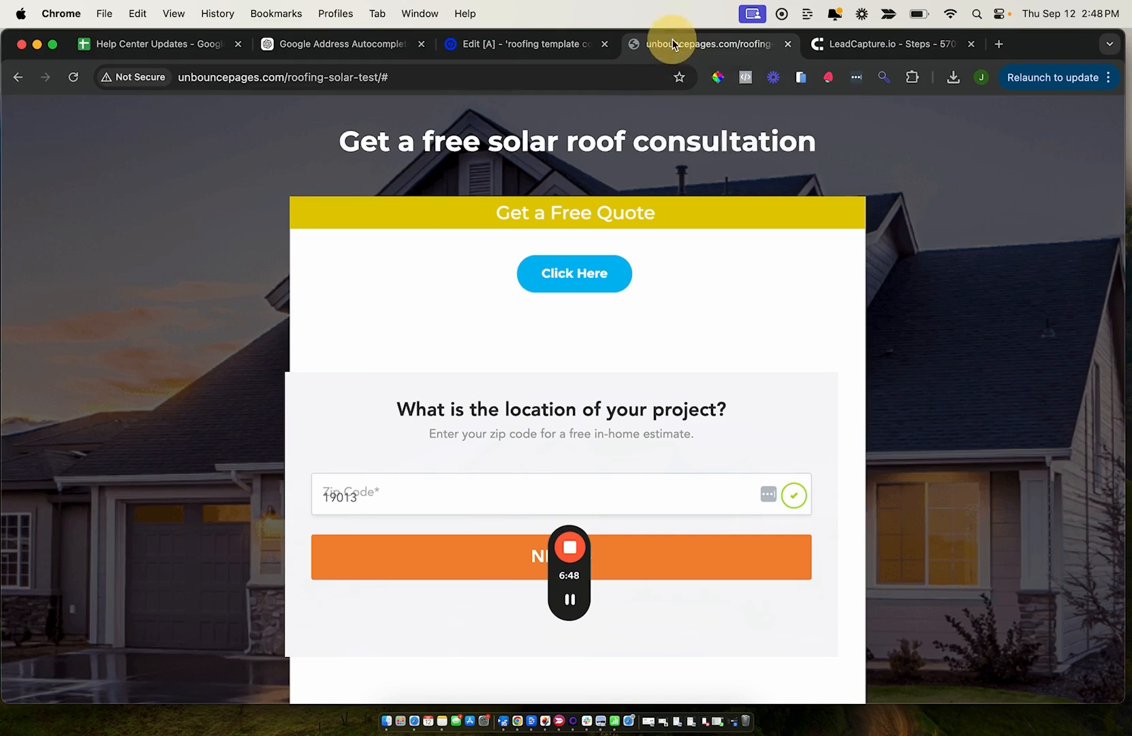
click(73, 78)
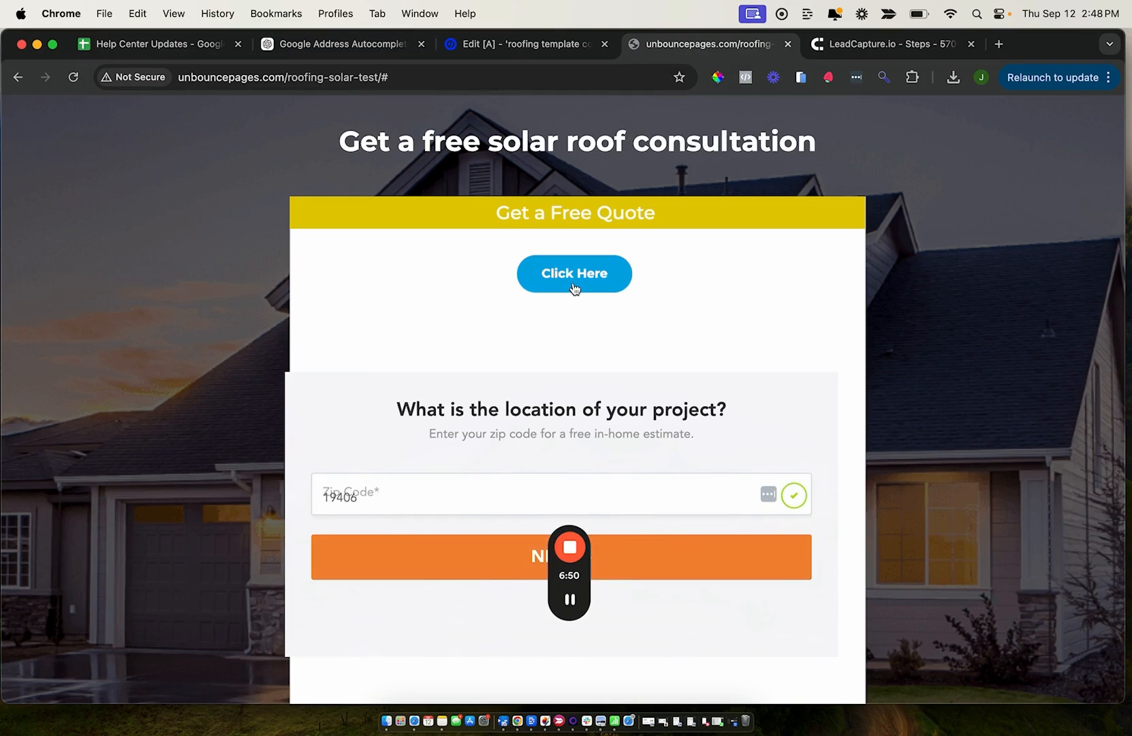
click(574, 286)
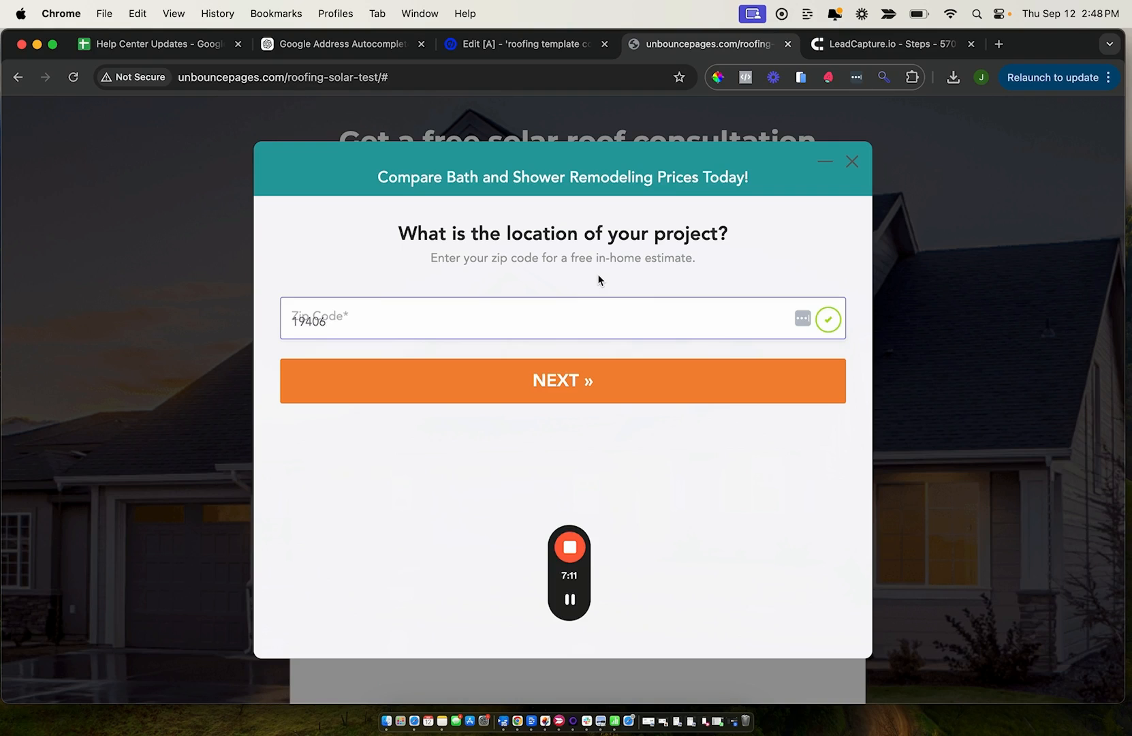
Review the Timed Popup, Exit Popup and Onsite message settings in LeadCapture.io, and return to the published page
click(828, 45)
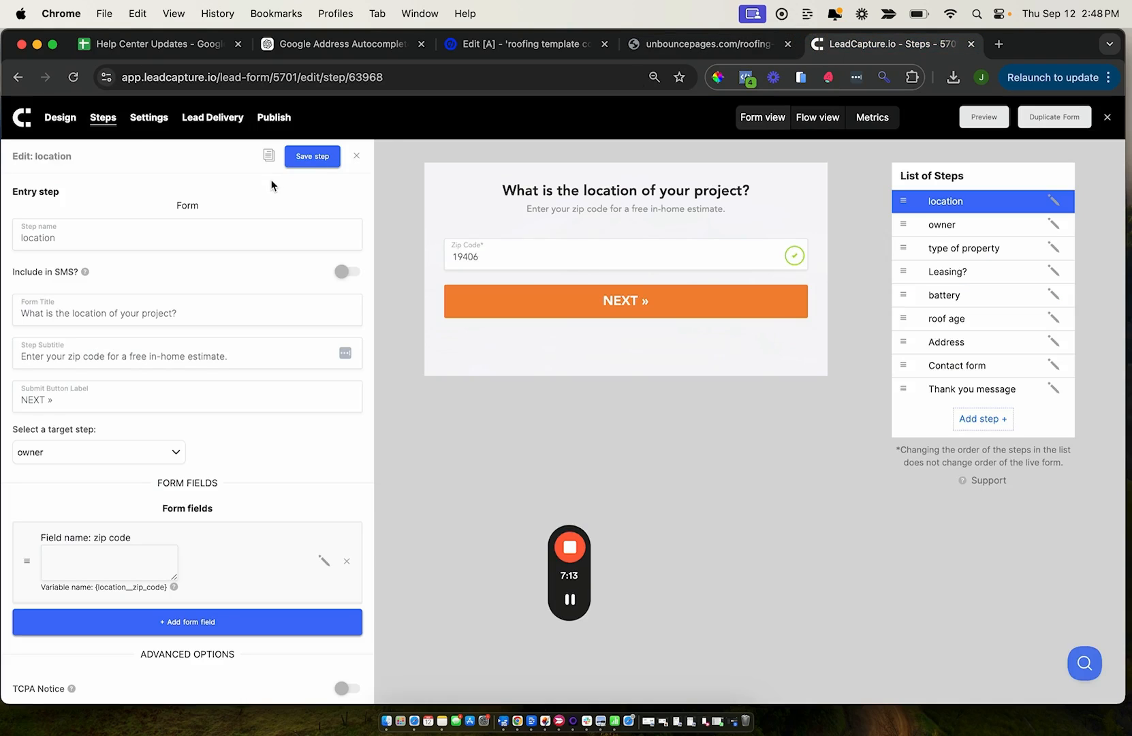
click(150, 121)
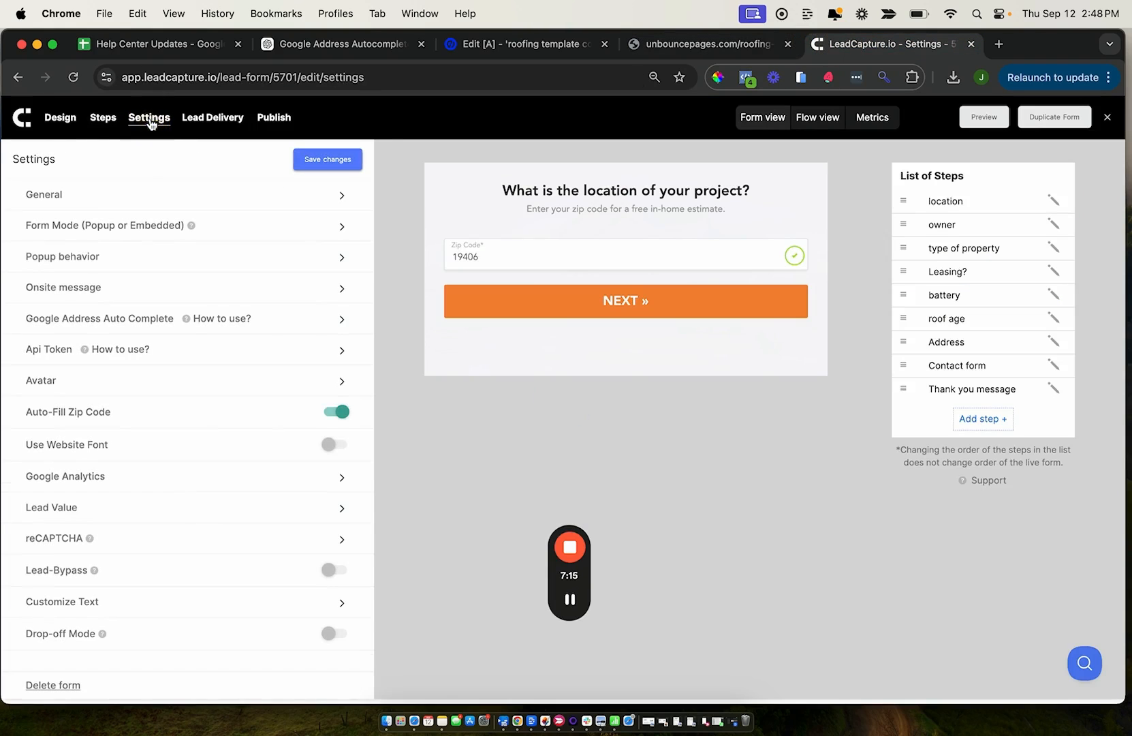
click(45, 258)
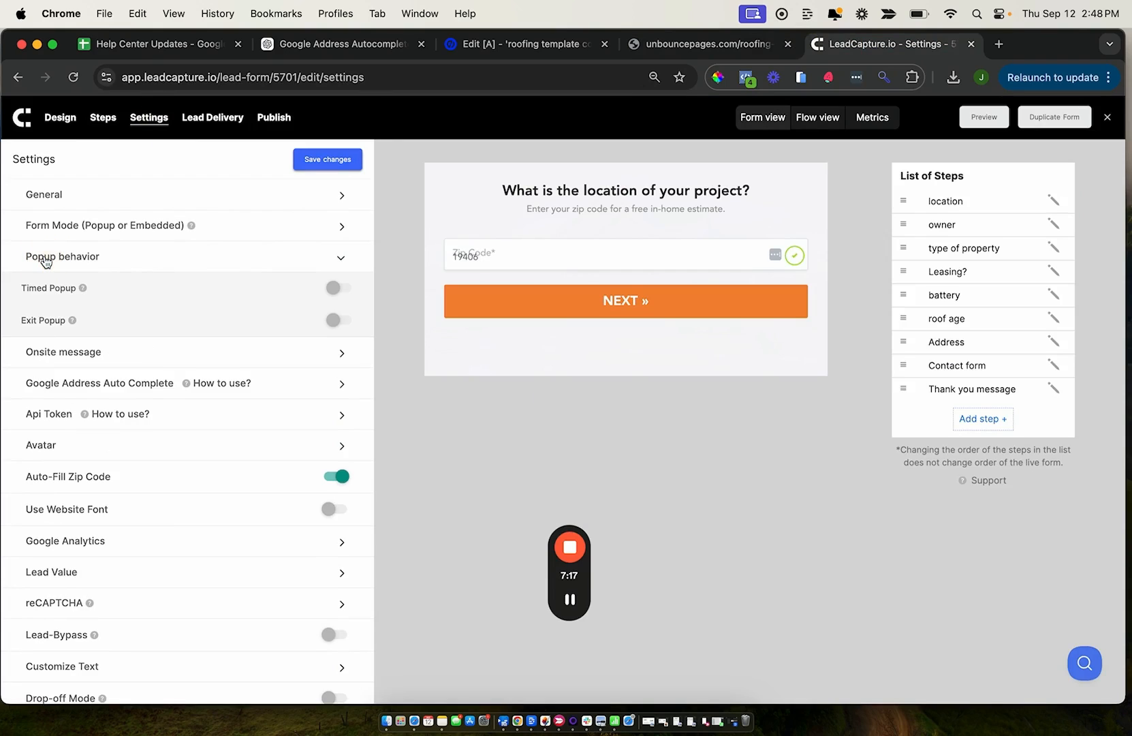
click(21, 289)
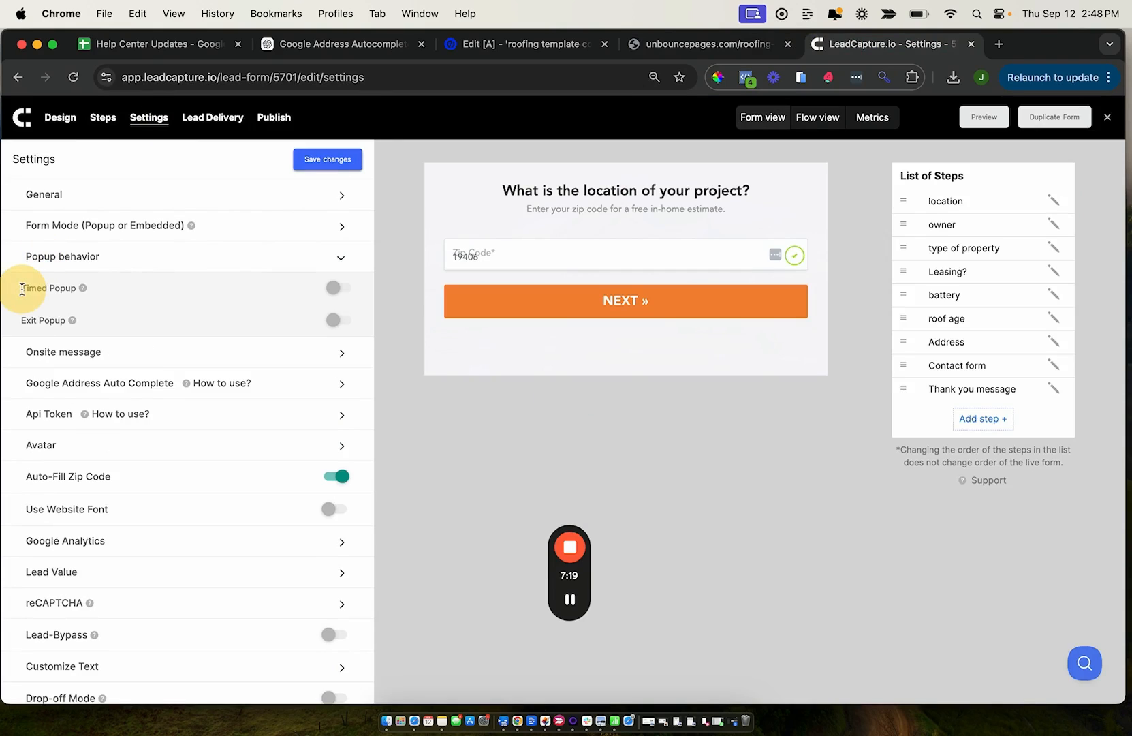
click(22, 320)
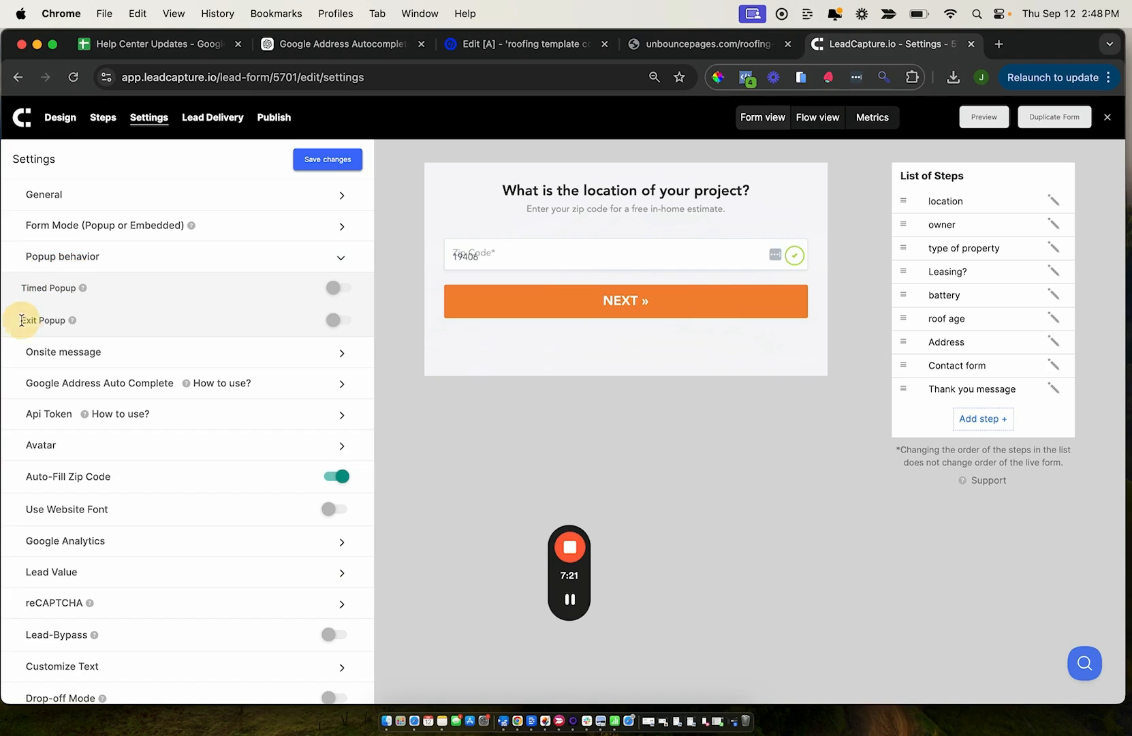
drag(22, 320, 77, 318)
click(110, 354)
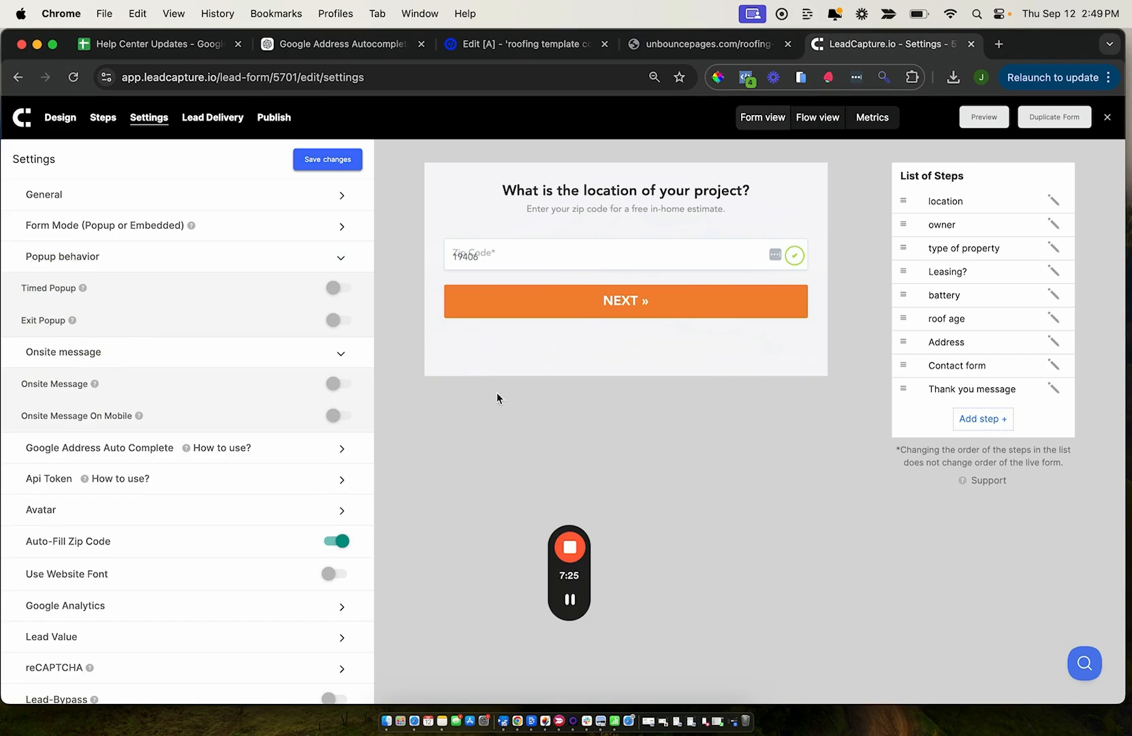
click(676, 45)
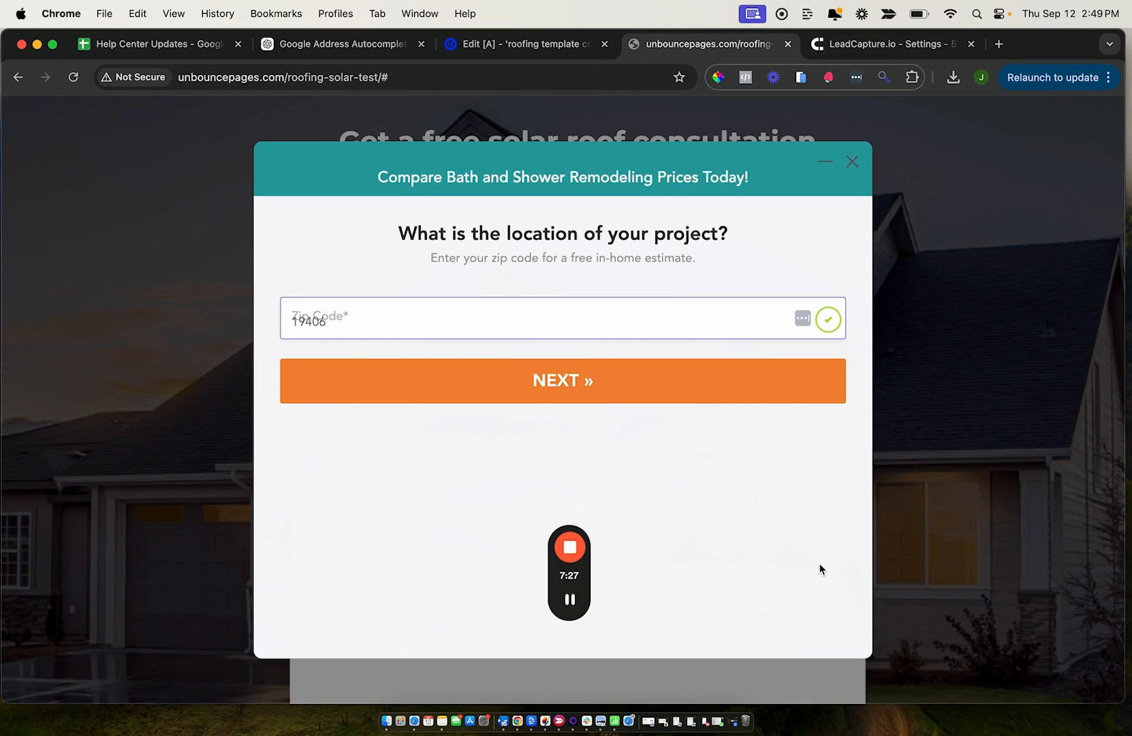